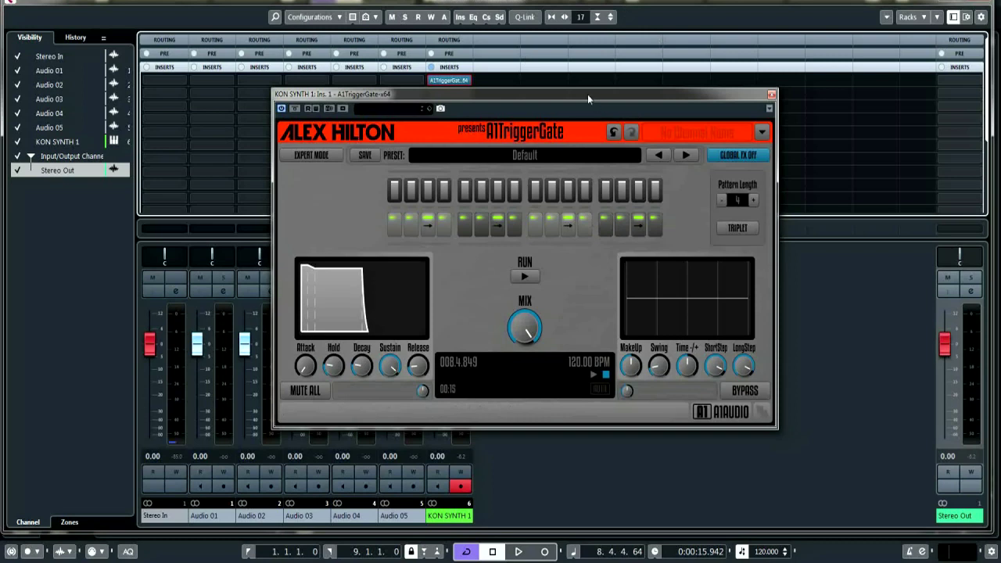
Step: Show the Kontakt instrument on the KON SYNTH 1 channel, close it and reposition the A1TriggerGate window
{"action": "left_click_drag", "start_coordinate": [587, 94], "coordinate": [621, 101]}
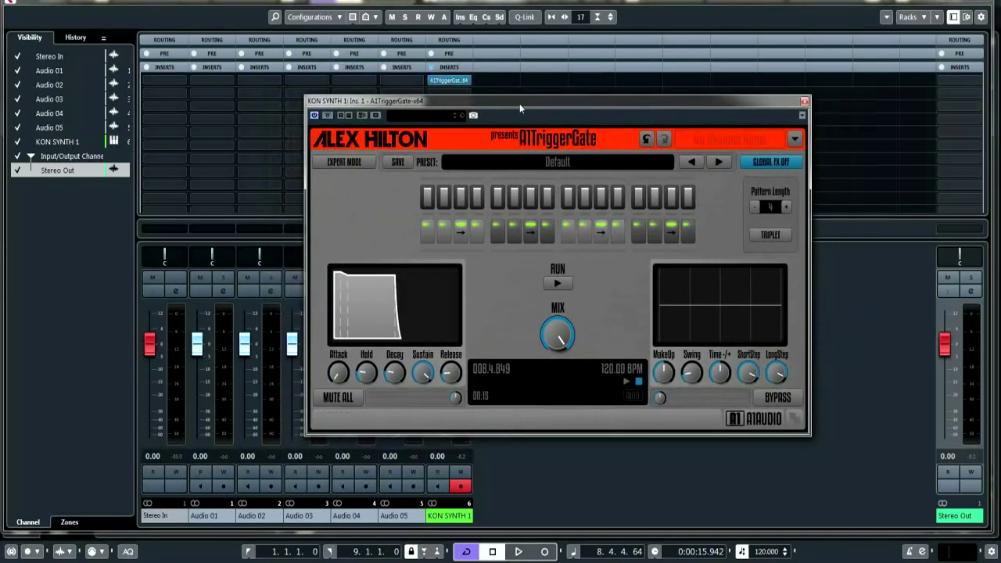
{"action": "left_click_drag", "start_coordinate": [519, 103], "coordinate": [720, 108]}
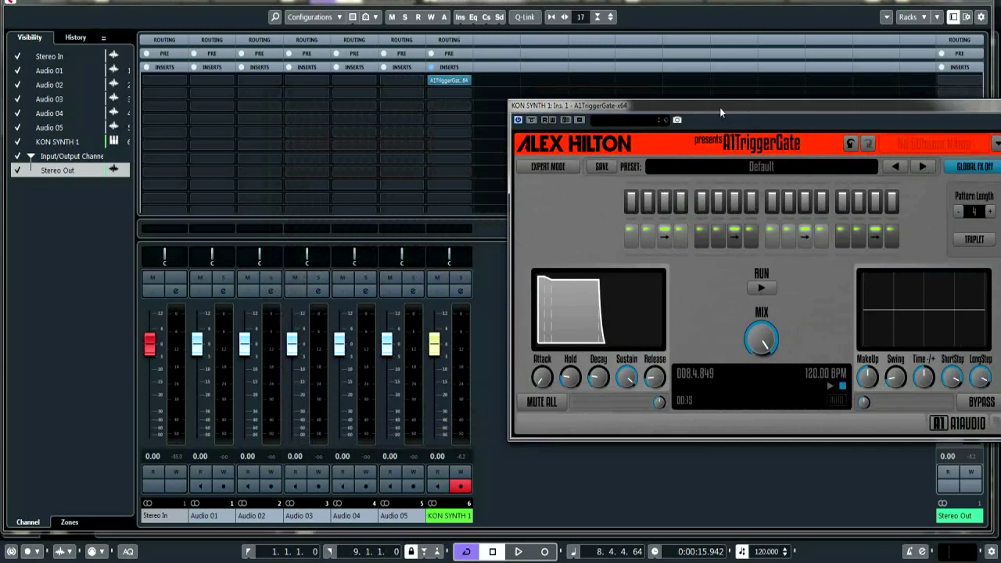
{"action": "left_click", "coordinate": [461, 292]}
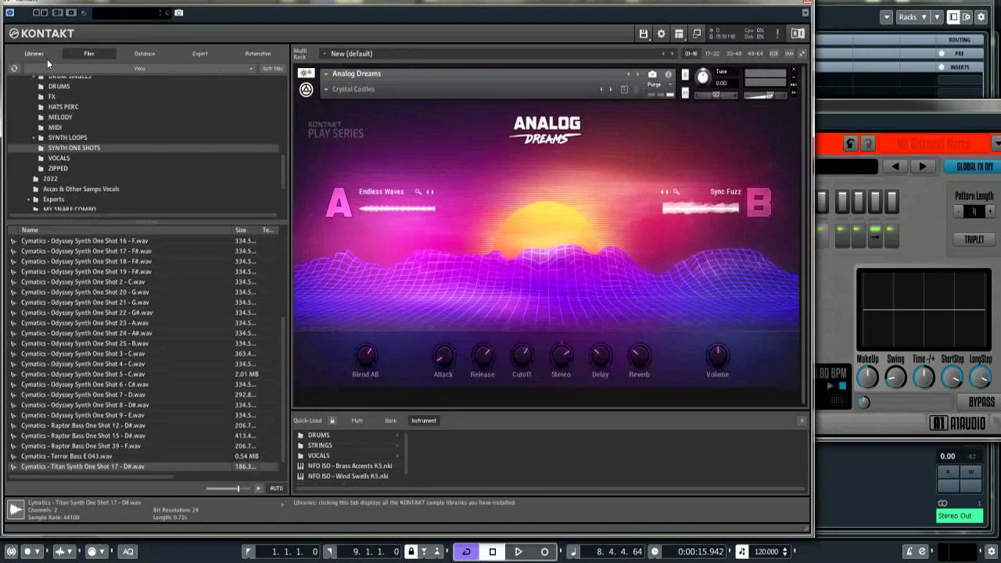
{"action": "left_click", "coordinate": [807, 10]}
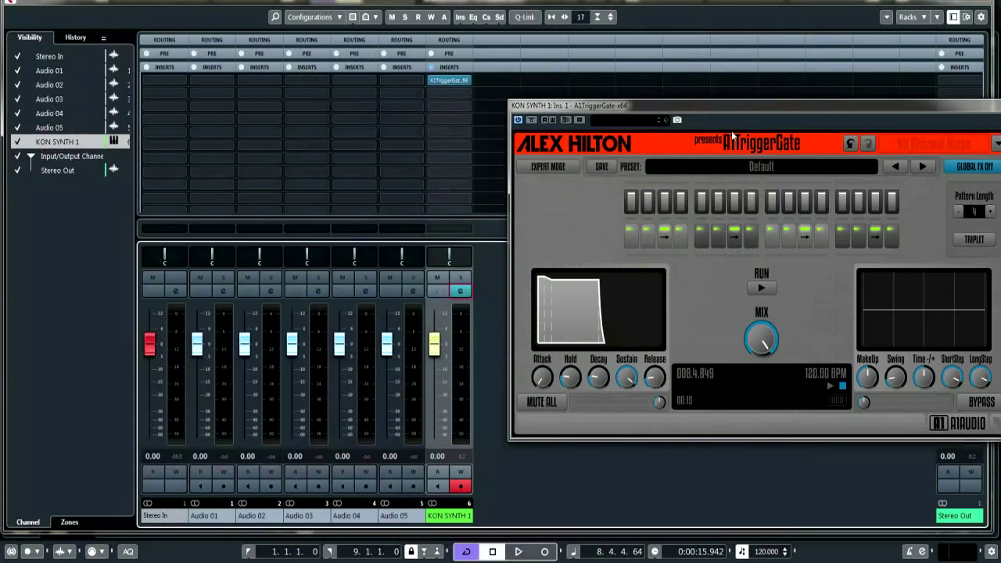
{"action": "left_click_drag", "start_coordinate": [721, 112], "coordinate": [507, 97]}
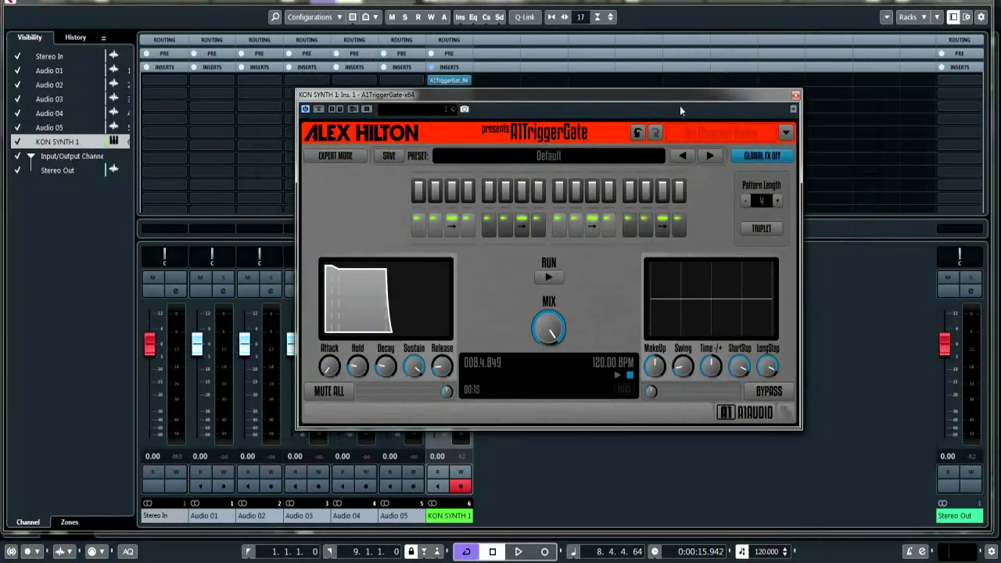
Step: Play the project from the start to audition the Default gate pattern on the synth, and stop playback
{"action": "key", "text": "Home"}
{"action": "key", "text": "space"}
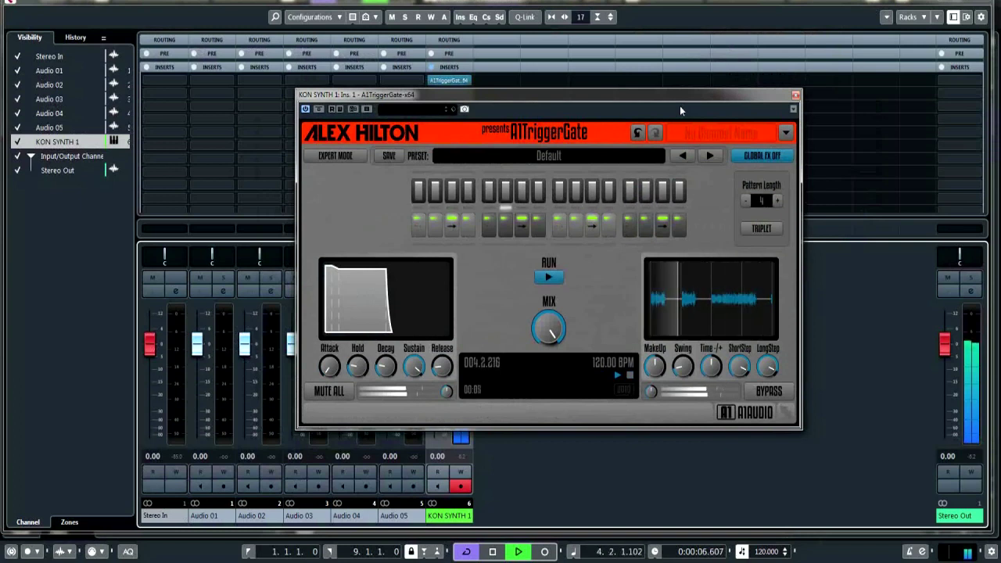
{"action": "key", "text": "space"}
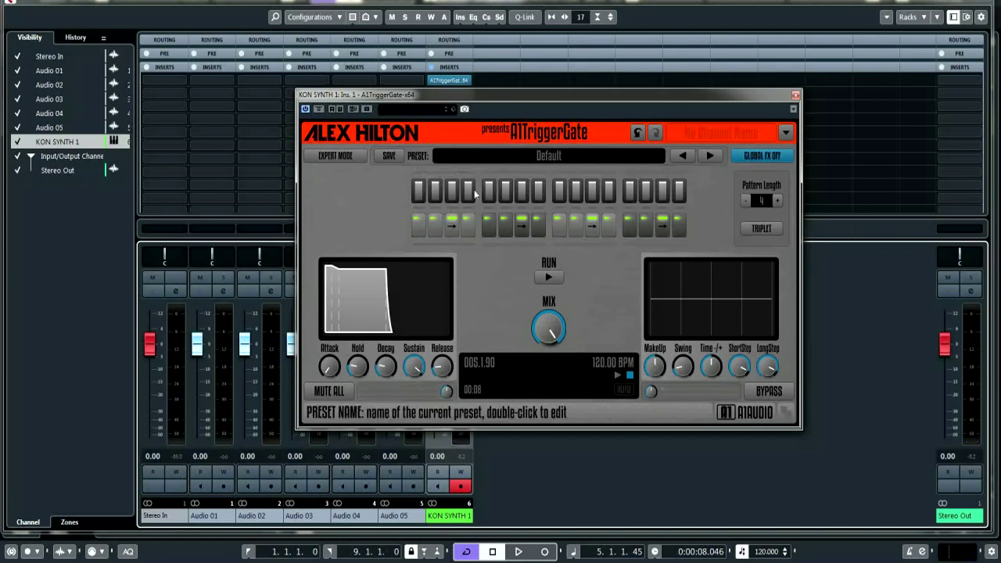
Step: Load the factory preset Like A SideChain 01 in A1TriggerGate and audition it with a short playback
{"action": "left_click_drag", "start_coordinate": [536, 95], "coordinate": [527, 90]}
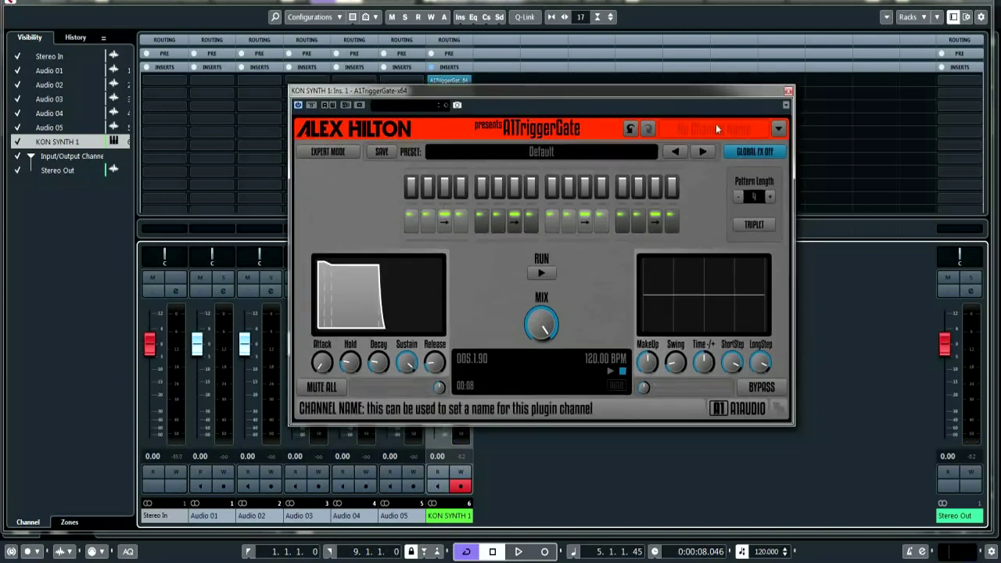
{"action": "left_click", "coordinate": [778, 129]}
{"action": "mouse_move", "coordinate": [734, 184]}
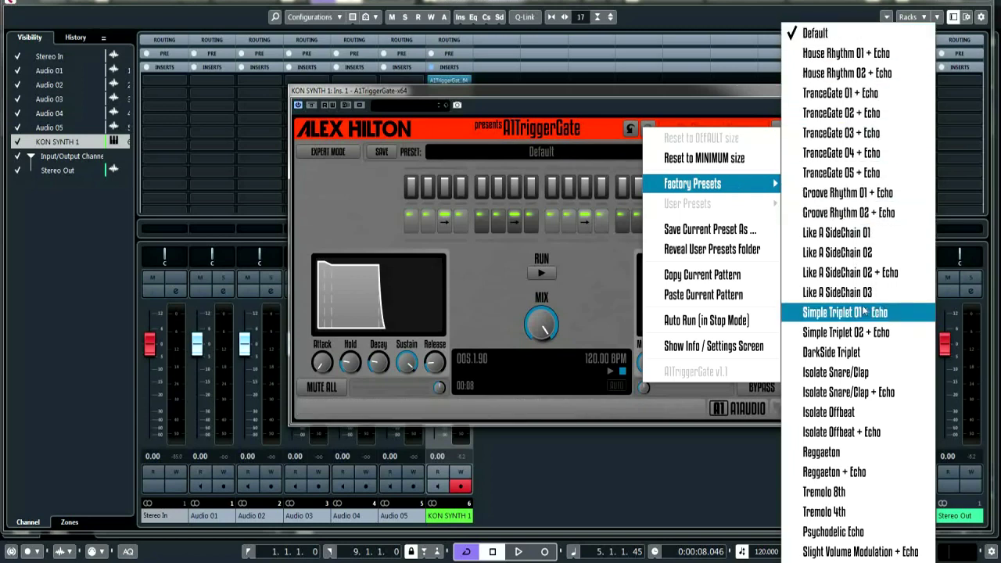
{"action": "left_click", "coordinate": [853, 233]}
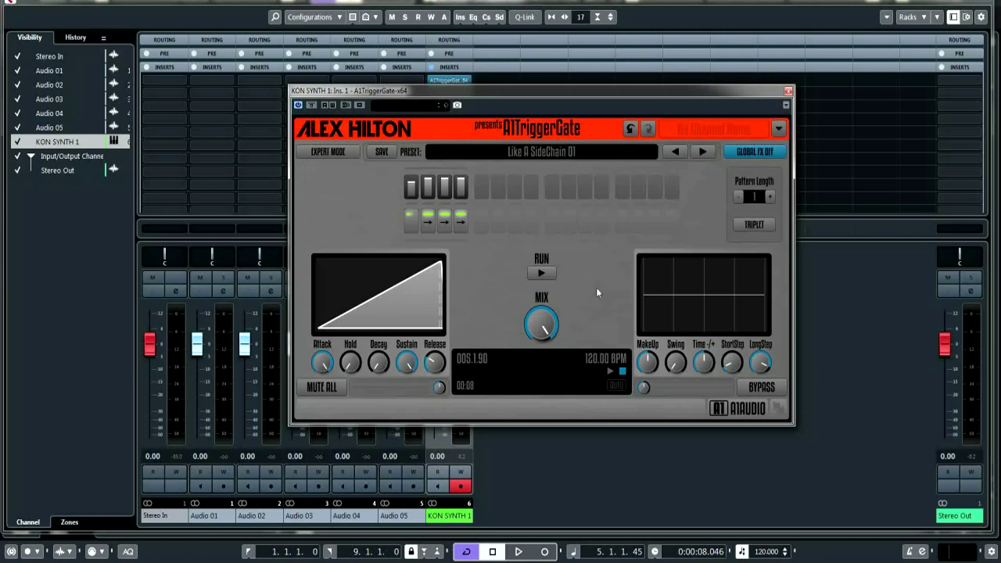
{"action": "right_click", "coordinate": [596, 291]}
{"action": "key", "text": "Escape"}
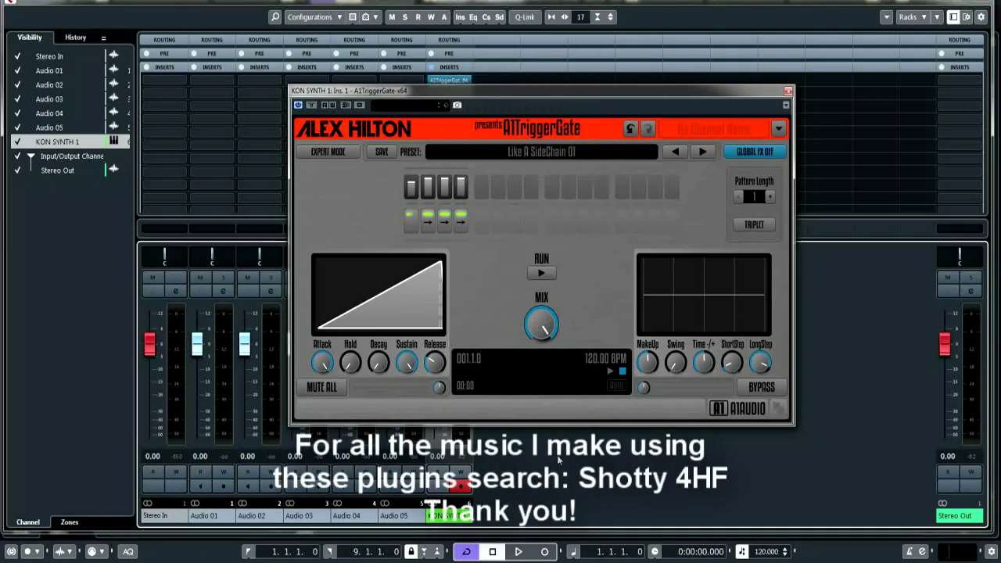
{"action": "key", "text": "space"}
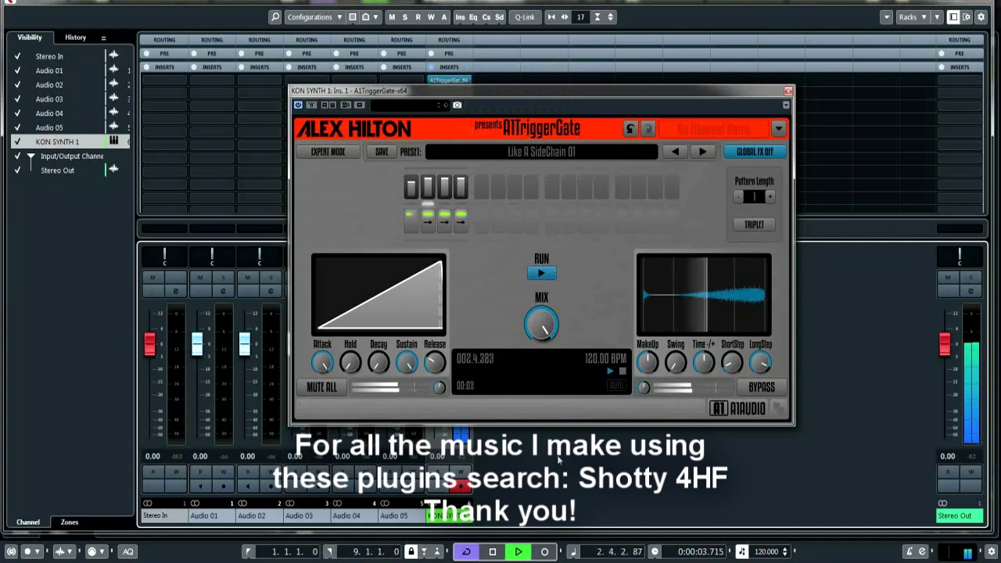
{"action": "key", "text": "space"}
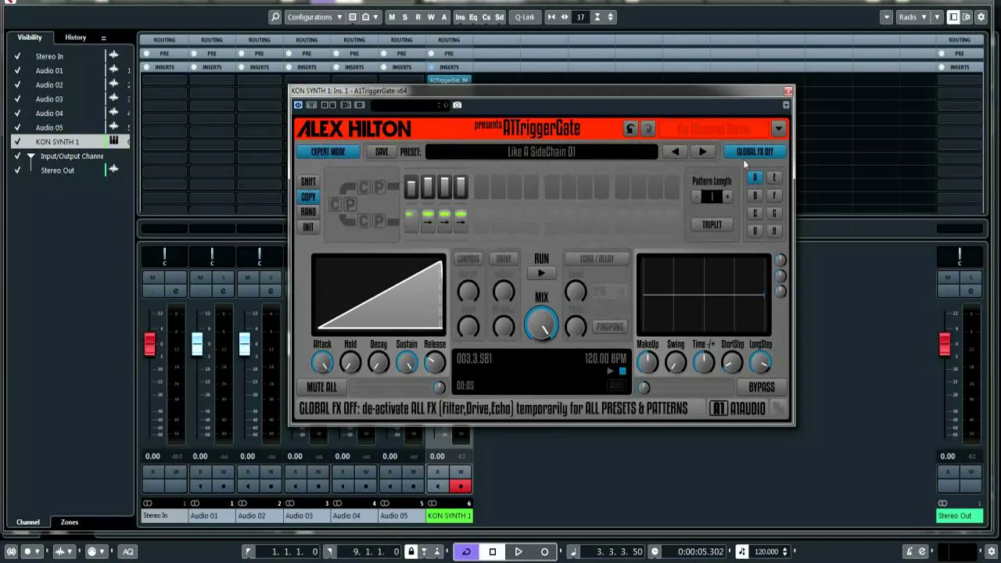
Step: Load the factory preset Default in A1TriggerGate
{"action": "left_click", "coordinate": [778, 128]}
{"action": "mouse_move", "coordinate": [695, 185]}
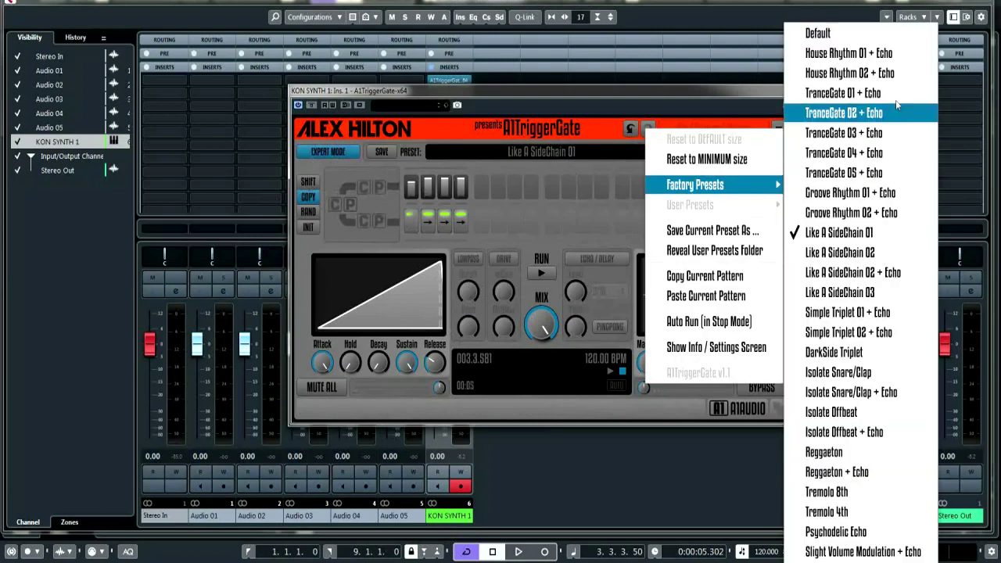
{"action": "left_click", "coordinate": [815, 31]}
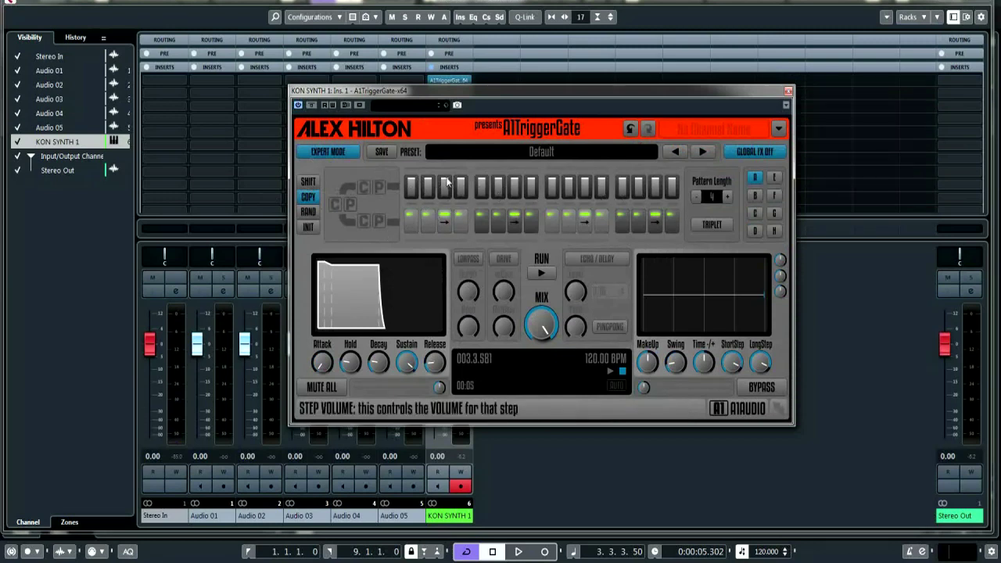
Step: Try the step volume sliders of pattern A and cycle the second step's length to StepLink
{"action": "mouse_move", "coordinate": [450, 185]}
{"action": "left_mouse_down"}
{"action": "mouse_move", "coordinate": [462, 197]}
{"action": "mouse_move", "coordinate": [462, 183]}
{"action": "left_mouse_up"}
{"action": "left_click_drag", "start_coordinate": [428, 183], "coordinate": [546, 194]}
{"action": "left_click_drag", "start_coordinate": [406, 194], "coordinate": [429, 184]}
{"action": "left_click", "coordinate": [427, 223]}
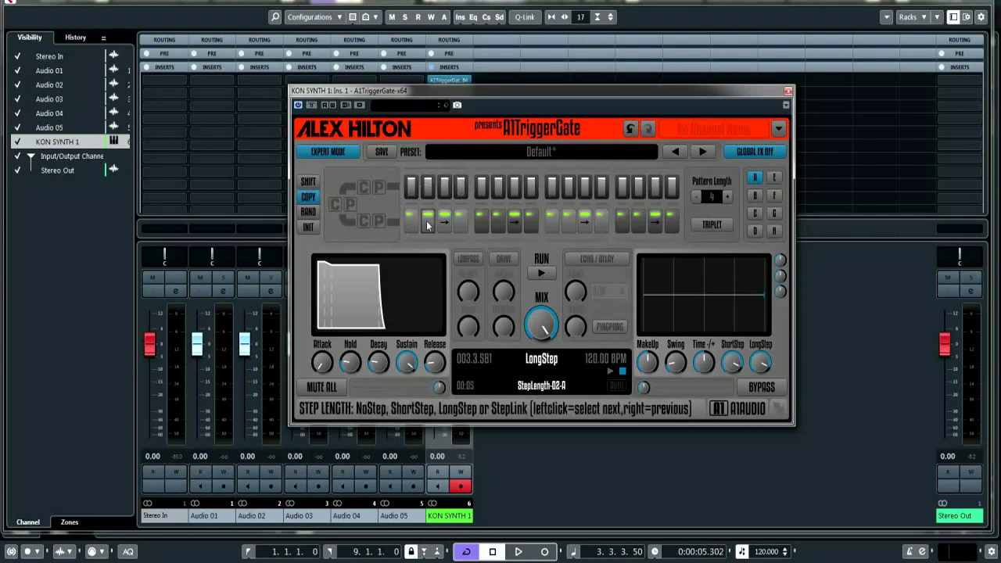
{"action": "left_click", "coordinate": [430, 224]}
{"action": "left_click", "coordinate": [429, 224]}
{"action": "left_click", "coordinate": [429, 224]}
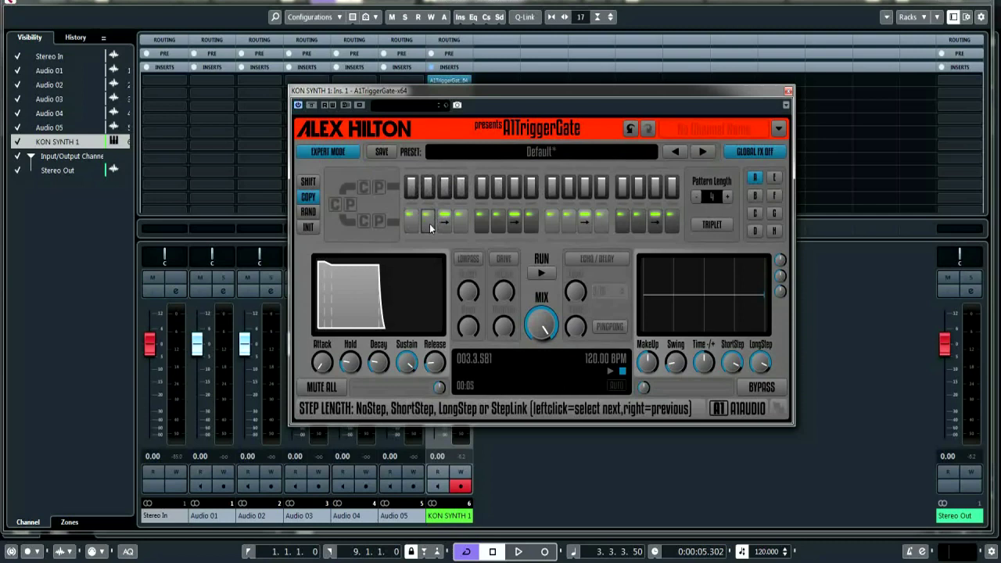
{"action": "left_click", "coordinate": [429, 224]}
{"action": "left_click", "coordinate": [430, 225]}
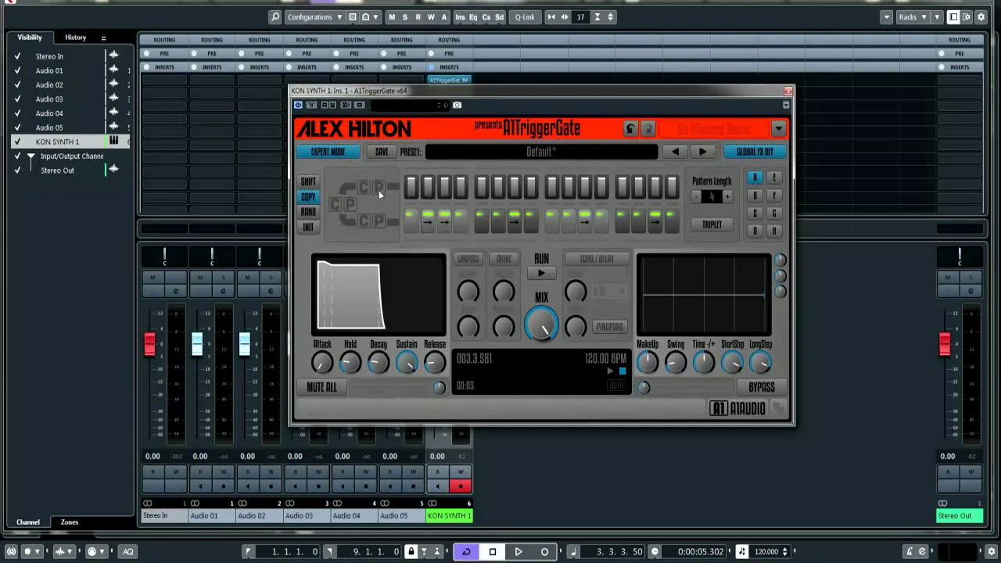
Step: Randomize all step volumes and all step lengths of pattern A
{"action": "left_click", "coordinate": [307, 211]}
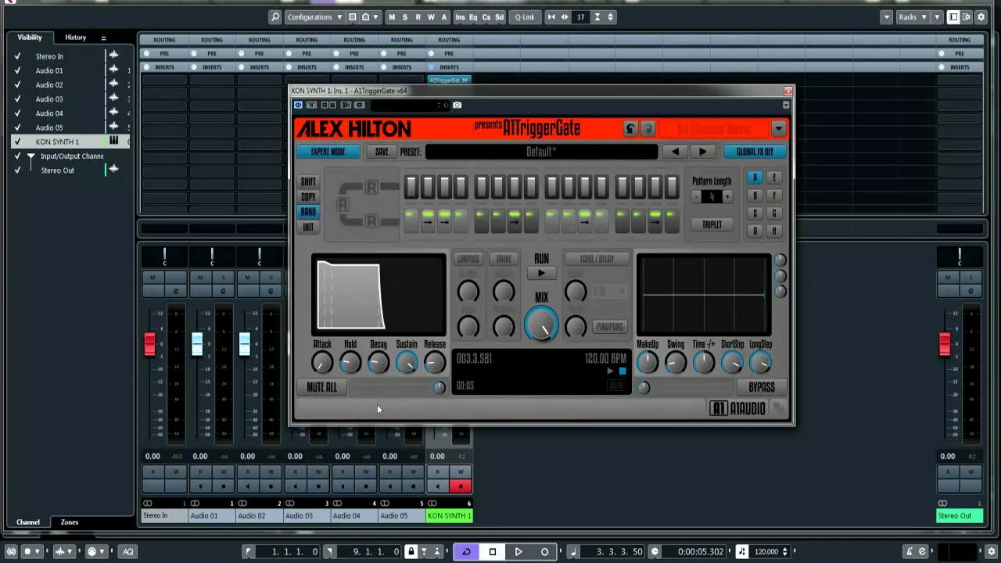
{"action": "left_click", "coordinate": [371, 191]}
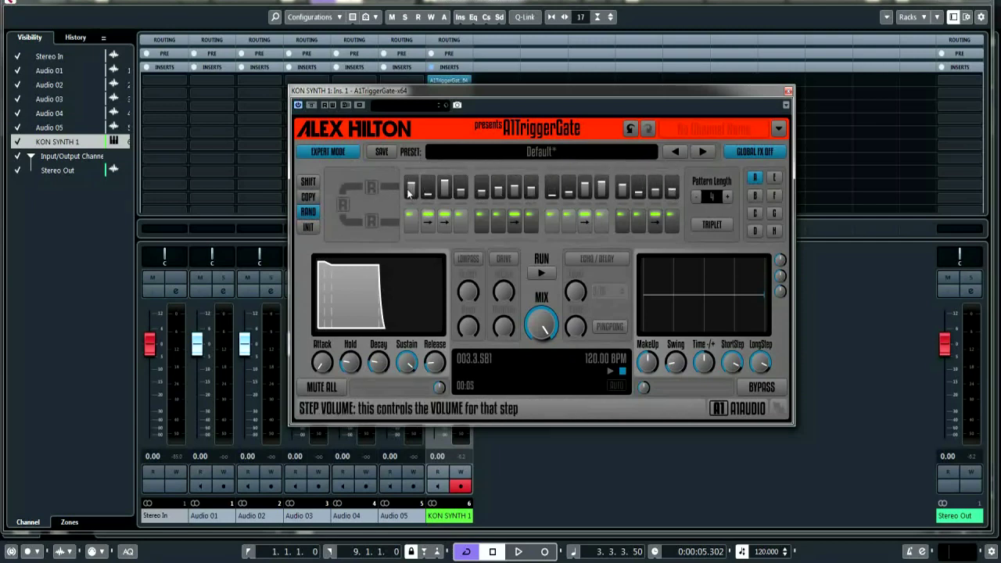
{"action": "left_click", "coordinate": [370, 223]}
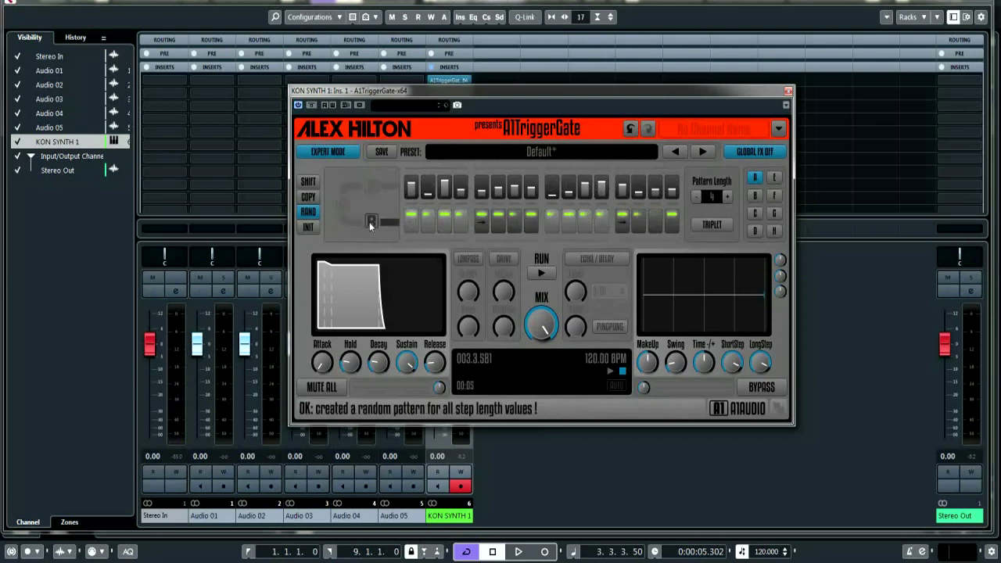
Step: Play the project to audition the randomized pattern A, and stop playback
{"action": "left_click", "coordinate": [530, 471]}
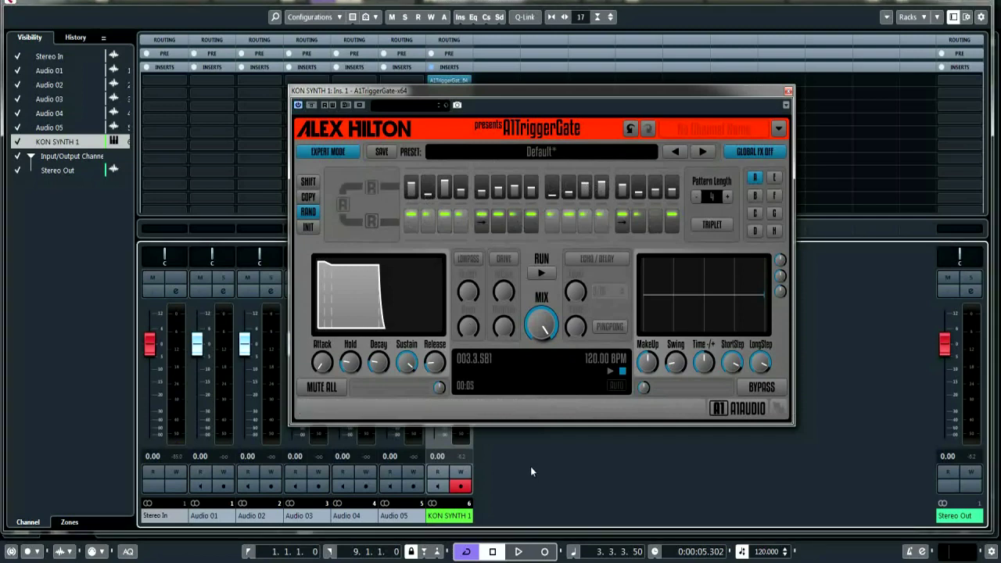
{"action": "key", "text": "space"}
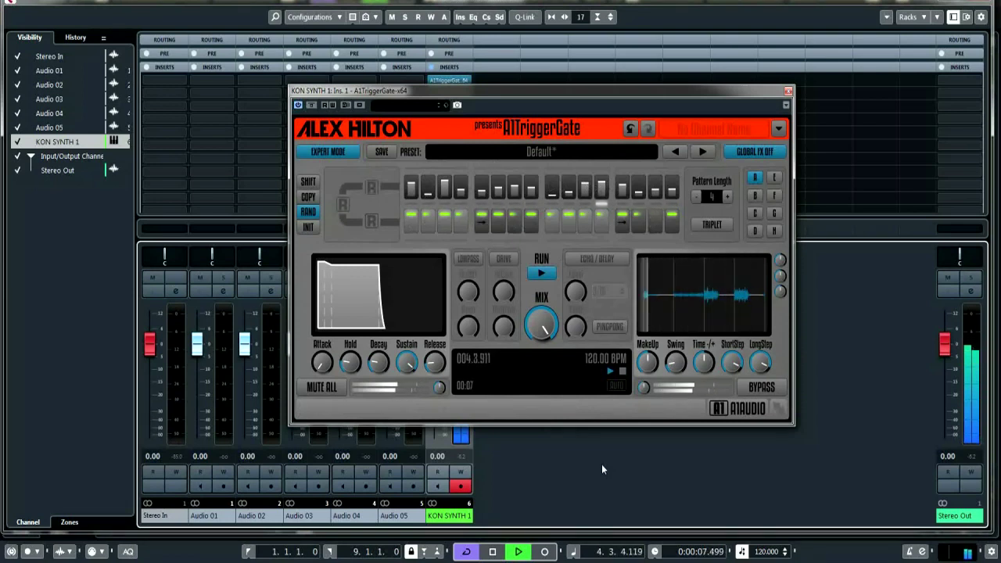
{"action": "key", "text": "space"}
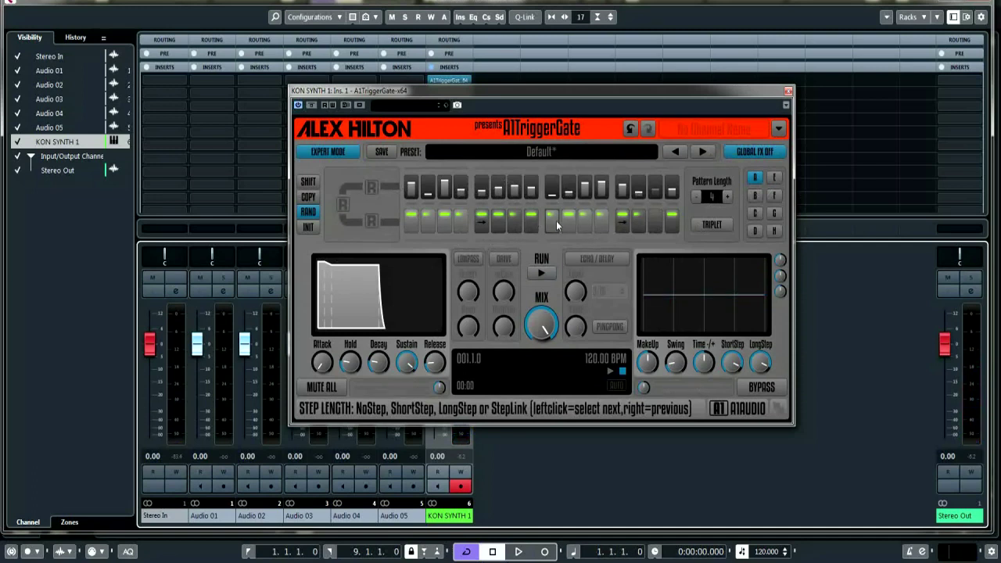
Step: Copy pattern A's step lengths into pattern B and randomize pattern B's step volumes
{"action": "left_click", "coordinate": [307, 200]}
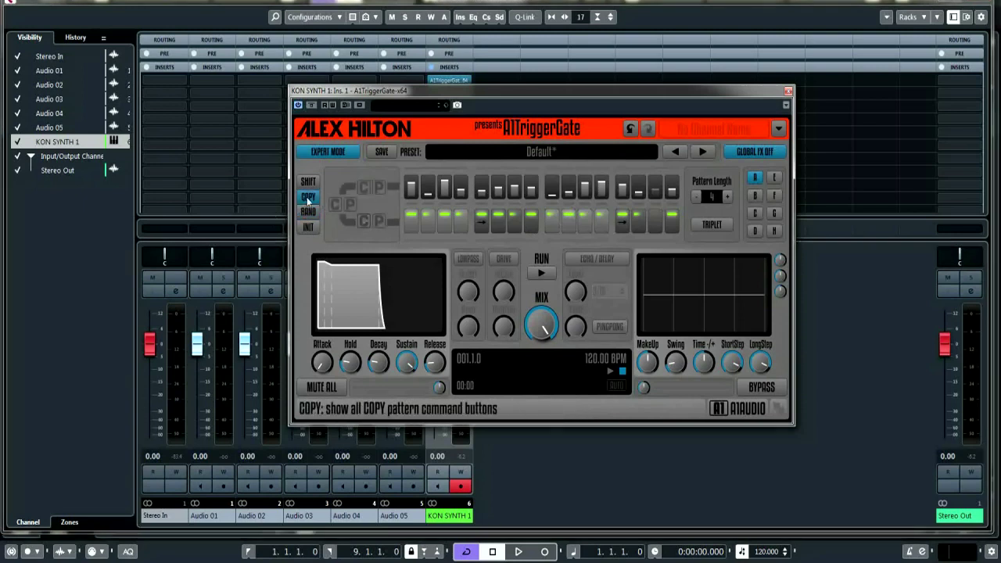
{"action": "left_click", "coordinate": [366, 222]}
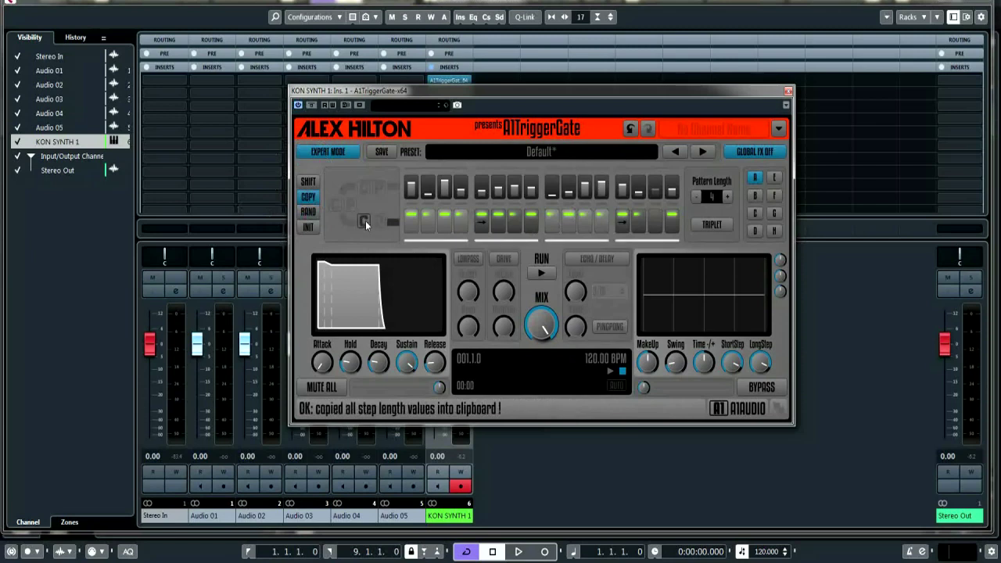
{"action": "left_click", "coordinate": [755, 195]}
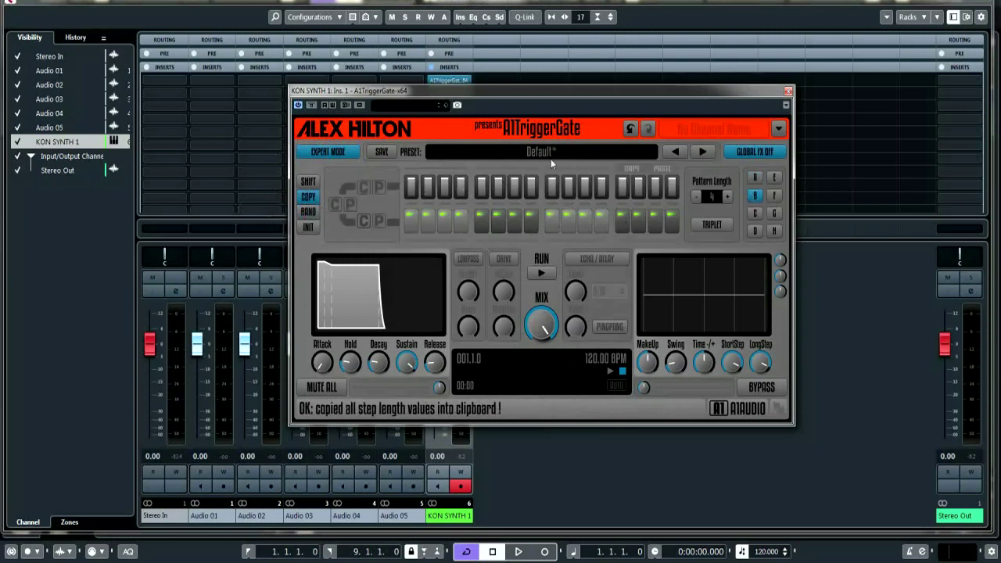
{"action": "left_click", "coordinate": [378, 222]}
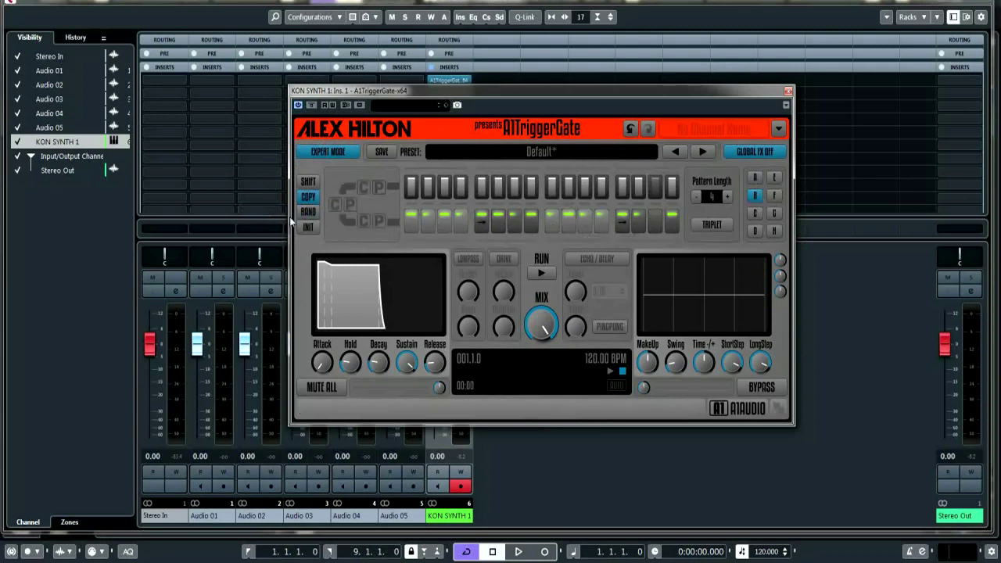
{"action": "left_click", "coordinate": [308, 211]}
{"action": "left_click", "coordinate": [373, 188]}
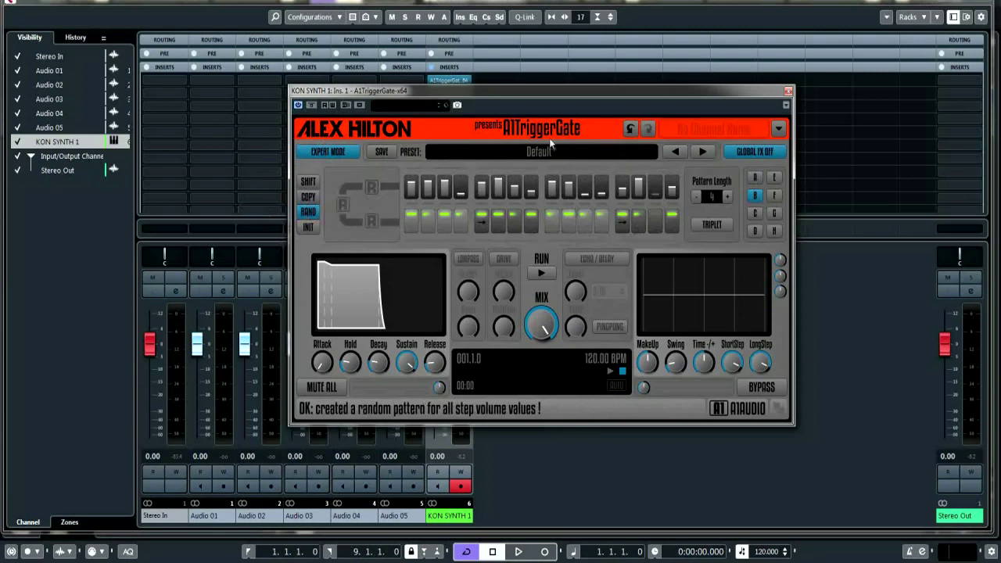
Step: Compare patterns A and B by switching between them, both stopped and during playback
{"action": "left_click", "coordinate": [756, 179]}
{"action": "left_click", "coordinate": [754, 197]}
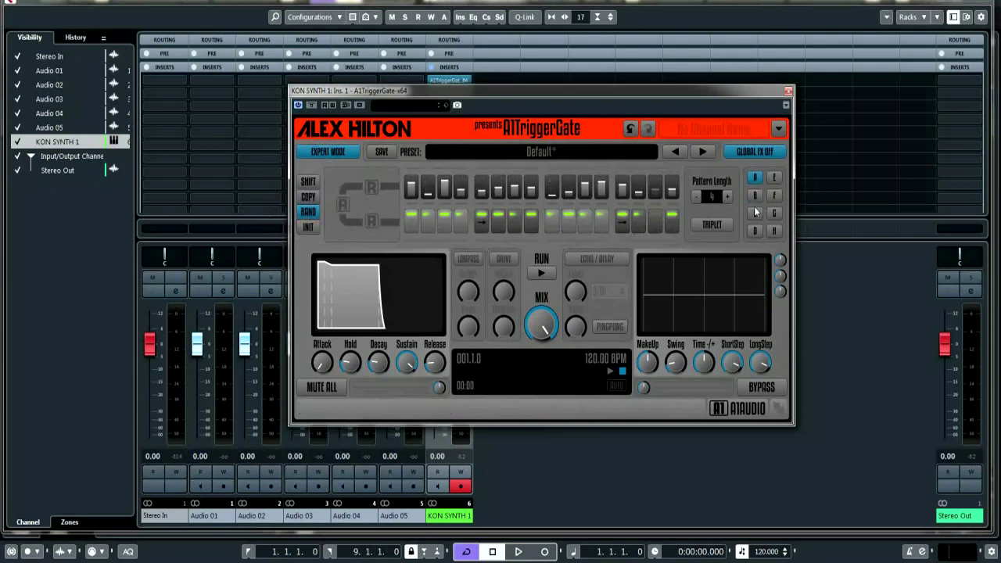
{"action": "left_click", "coordinate": [756, 179]}
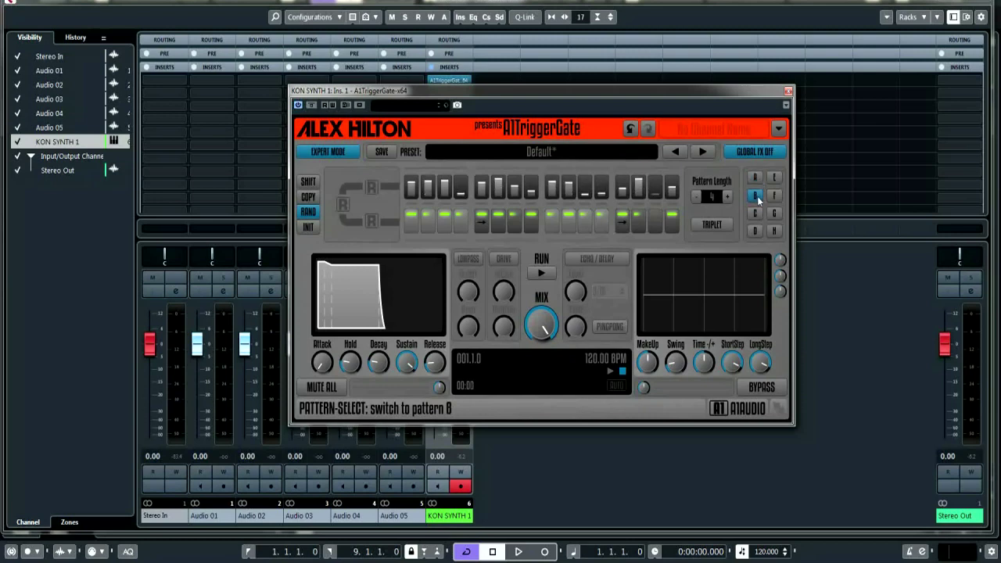
{"action": "left_click", "coordinate": [572, 474]}
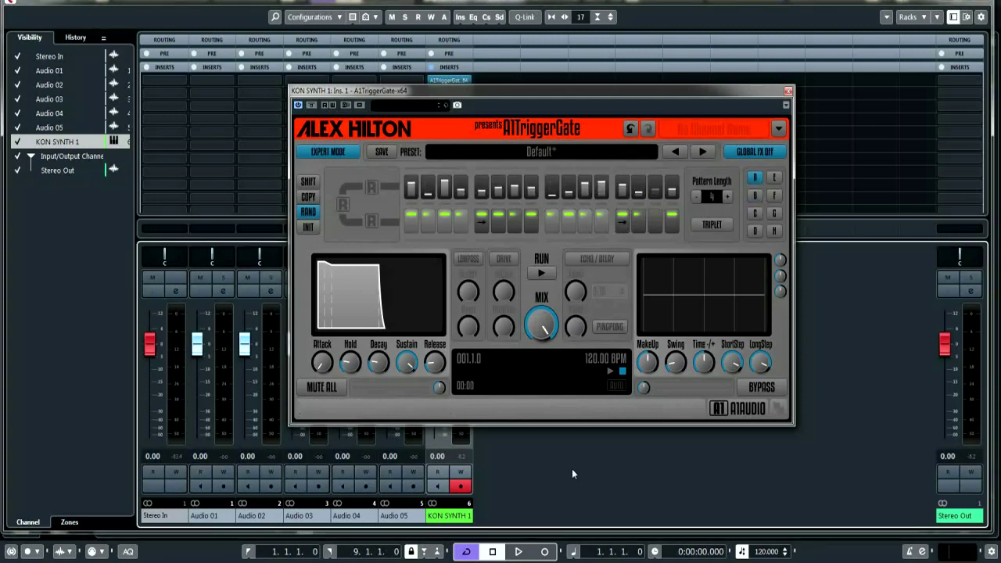
{"action": "key", "text": "space"}
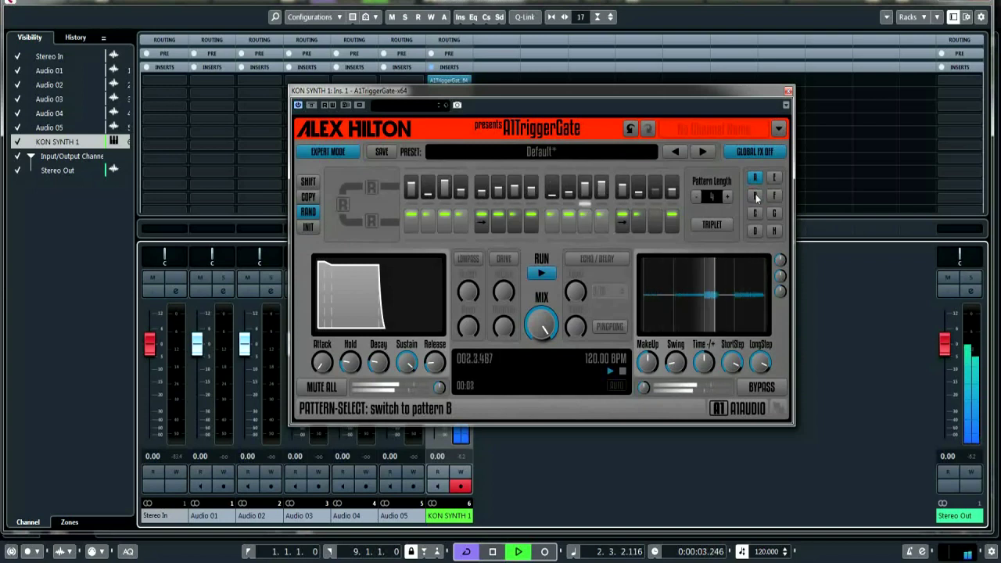
{"action": "left_click", "coordinate": [756, 196]}
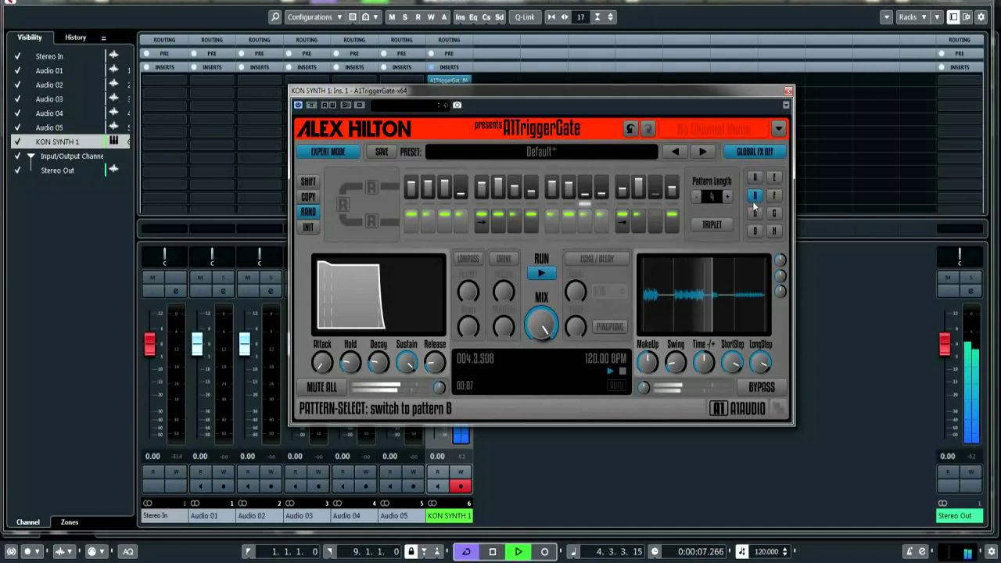
{"action": "left_click", "coordinate": [756, 178]}
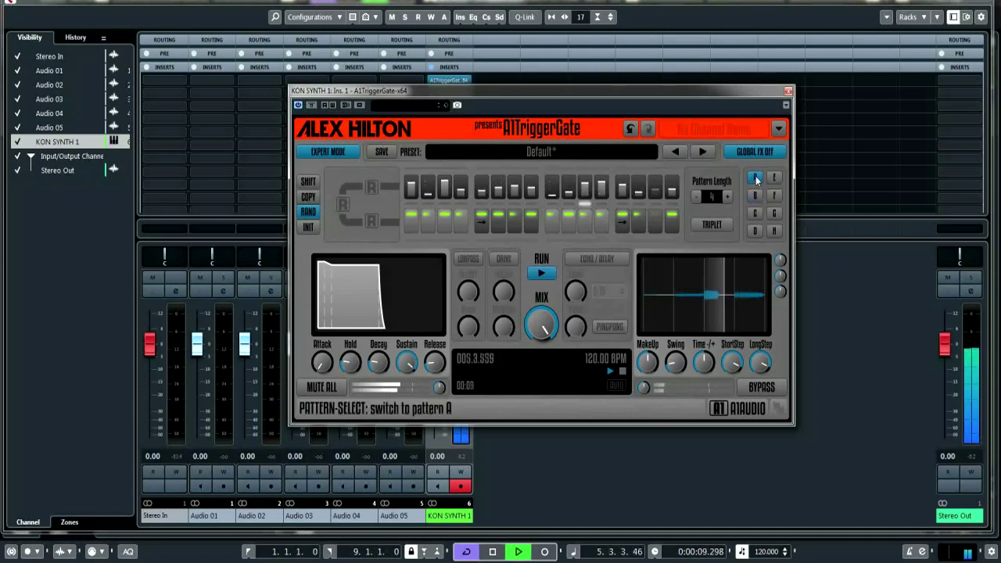
Step: Stop playback and initialize all step volumes and all step lengths of pattern A
{"action": "left_click", "coordinate": [613, 480]}
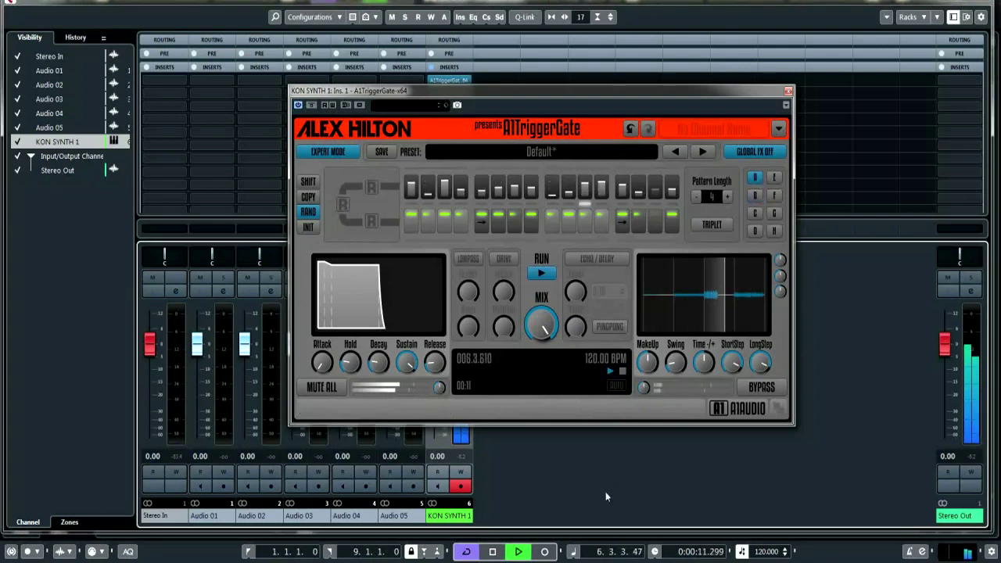
{"action": "key", "text": "space"}
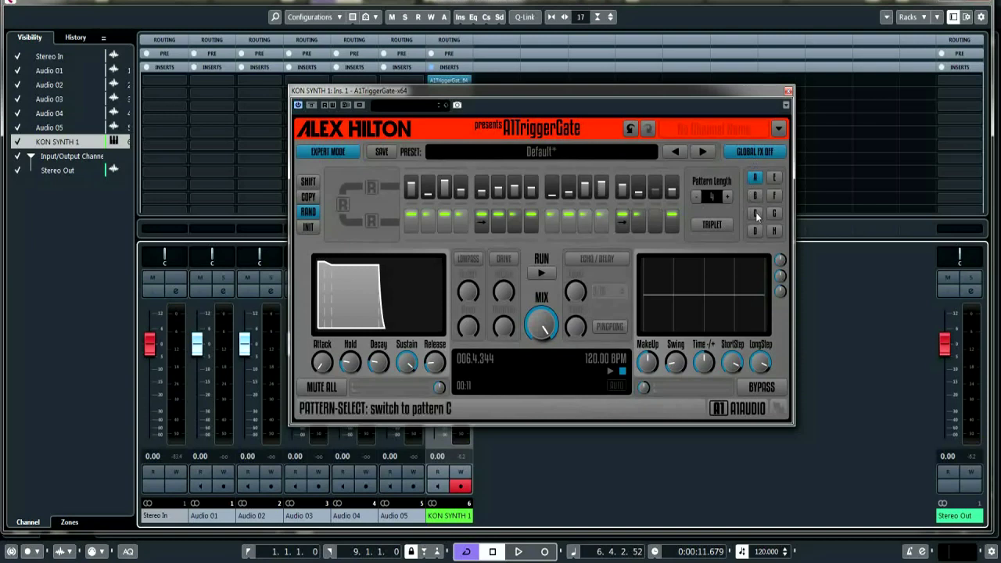
{"action": "left_click", "coordinate": [309, 228]}
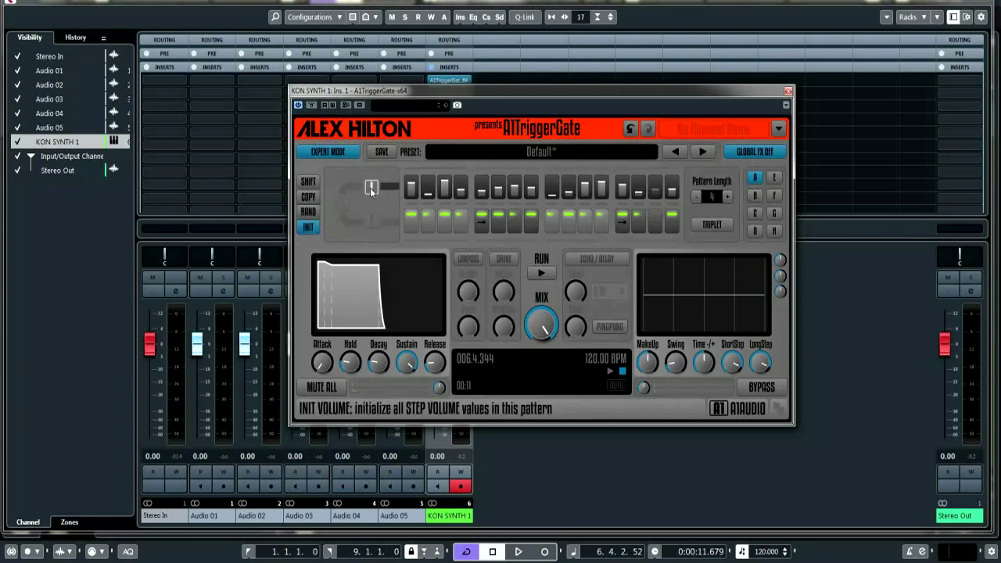
{"action": "left_click", "coordinate": [370, 188]}
{"action": "left_click", "coordinate": [367, 220]}
{"action": "left_click", "coordinate": [367, 220]}
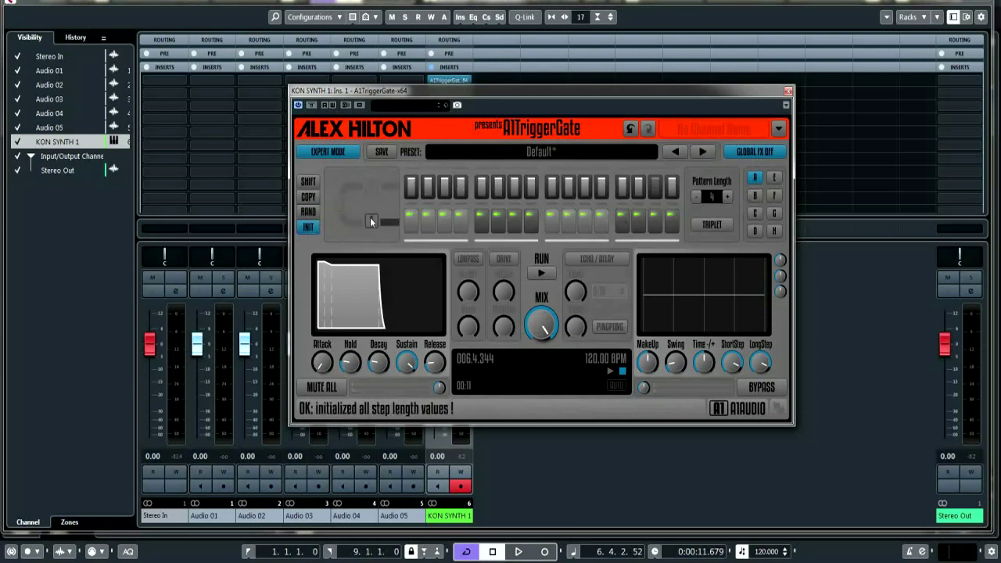
Step: Randomize pattern A's step volumes, and randomize its step volumes and step lengths together
{"action": "left_click", "coordinate": [309, 212]}
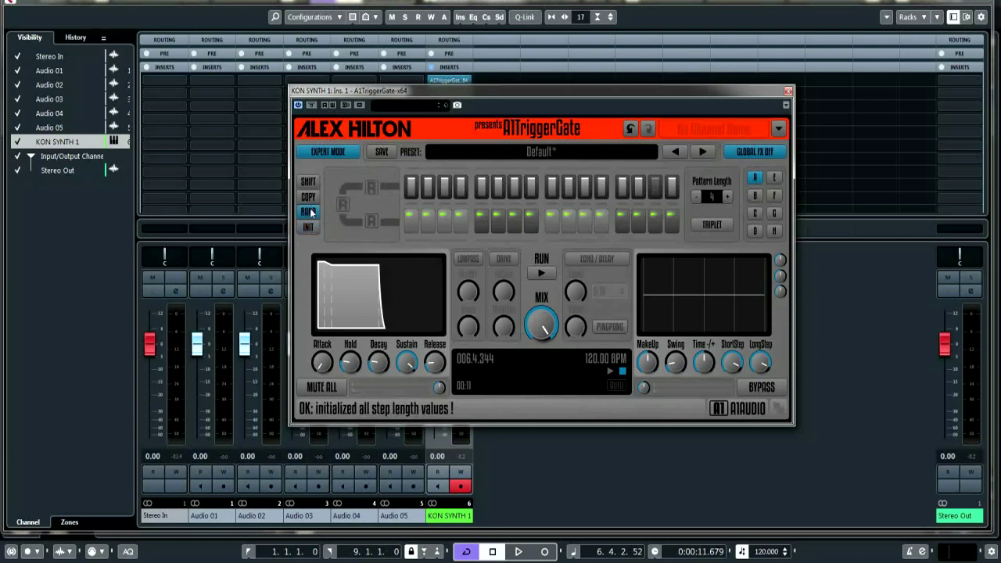
{"action": "left_click", "coordinate": [375, 190]}
{"action": "left_click", "coordinate": [377, 192]}
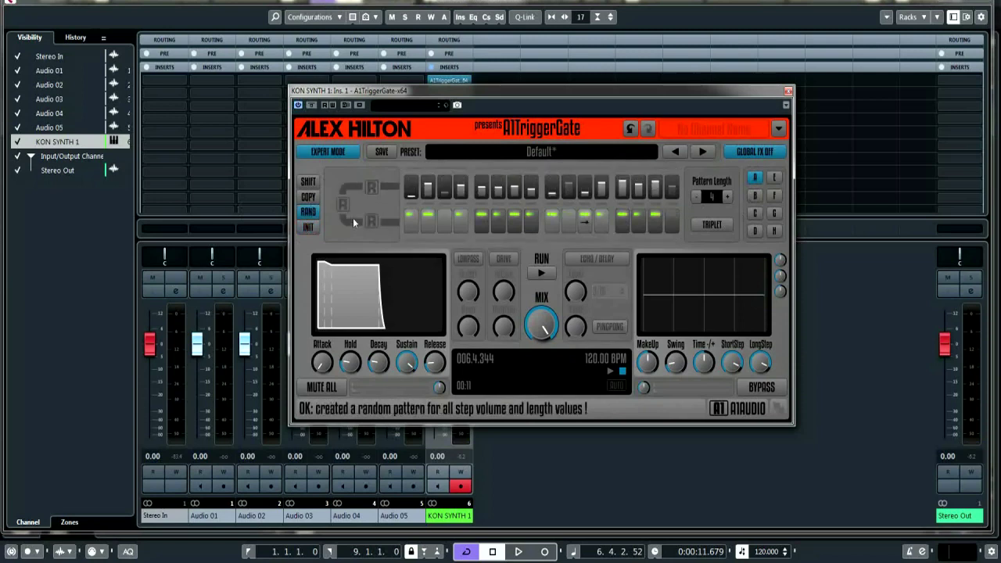
{"action": "left_click", "coordinate": [341, 199]}
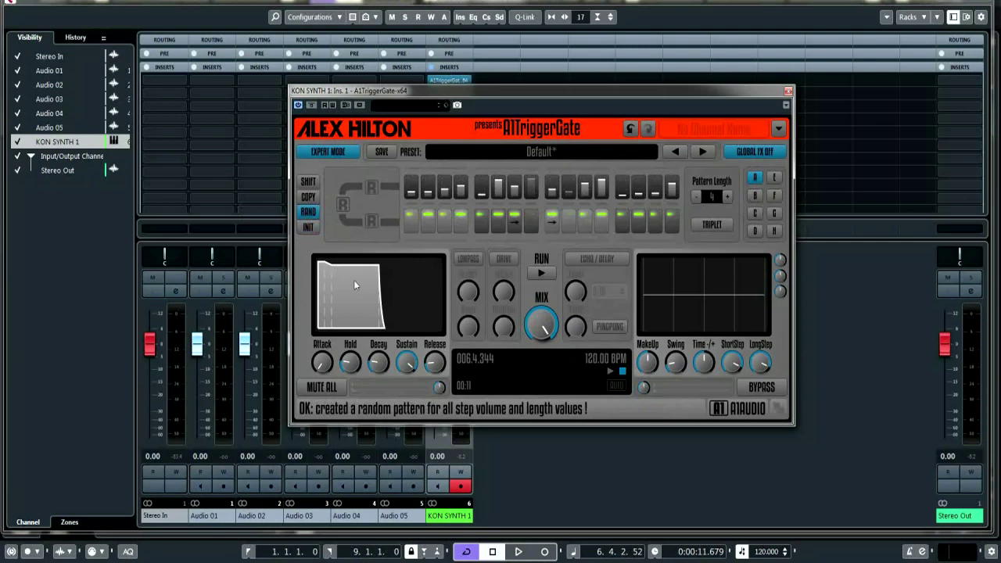
Step: In pattern A, set the lengths of steps 3 and 5 to StepLink and of step 4 to NoStep
{"action": "left_click", "coordinate": [450, 223]}
{"action": "left_click", "coordinate": [451, 225]}
{"action": "left_click", "coordinate": [451, 226]}
{"action": "left_click", "coordinate": [464, 225]}
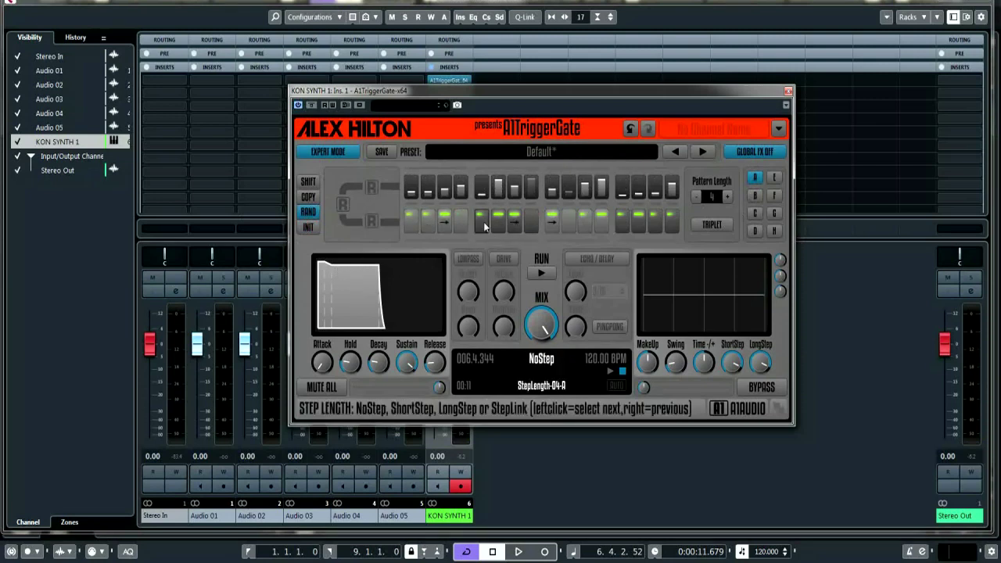
{"action": "left_click", "coordinate": [483, 227]}
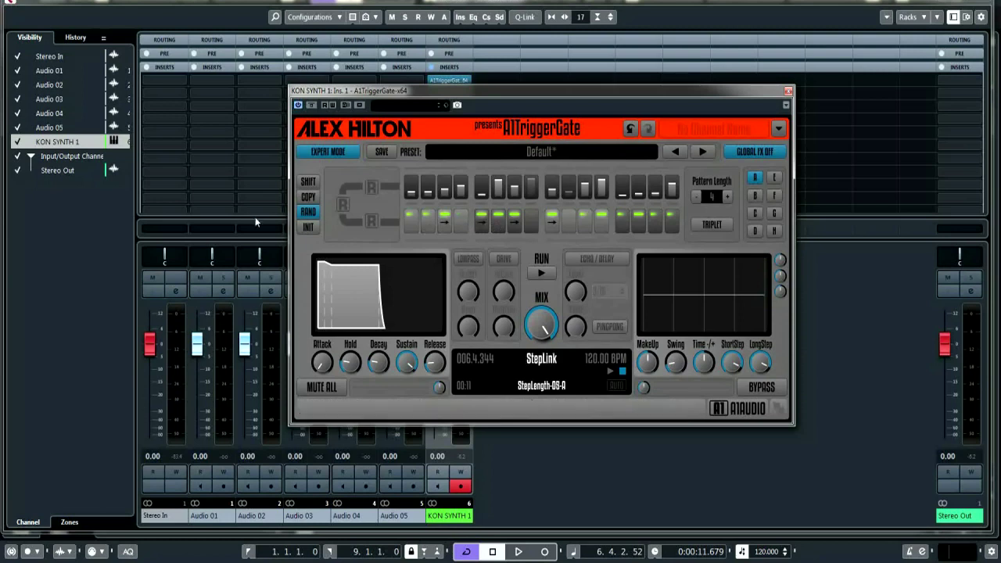
Step: Initialize the entire gate pattern A, including its pattern length
{"action": "left_click", "coordinate": [307, 227]}
{"action": "left_click", "coordinate": [346, 205]}
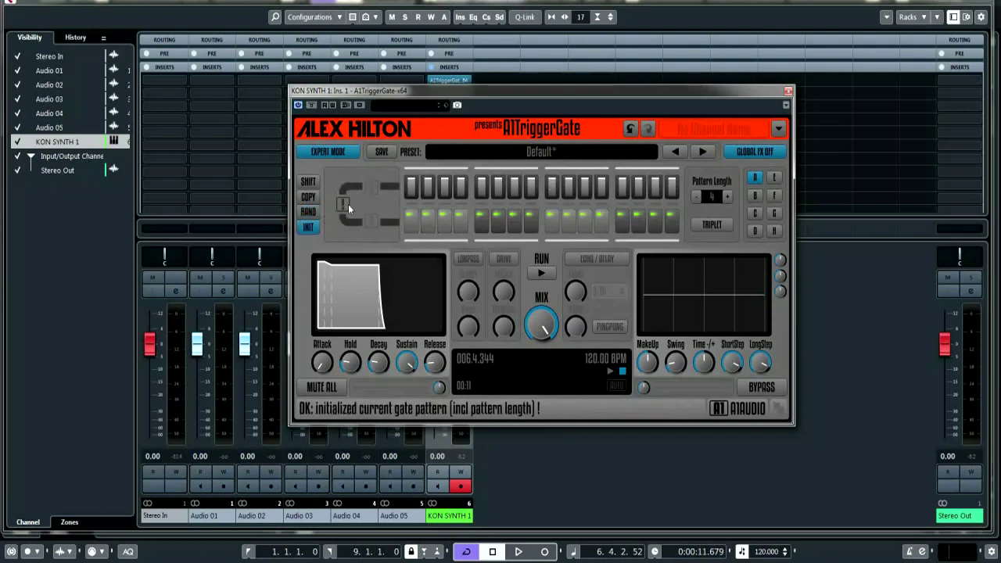
{"action": "left_click", "coordinate": [779, 128]}
{"action": "mouse_move", "coordinate": [726, 185]}
{"action": "left_click", "coordinate": [841, 54]}
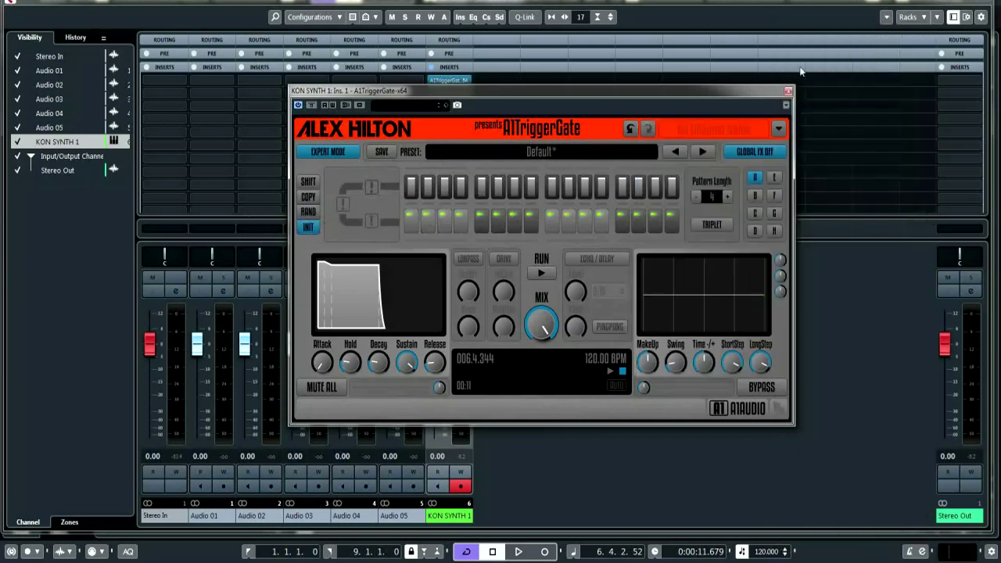
Step: Load the Default preset, audition it with a short playback, and stop playback
{"action": "left_click", "coordinate": [677, 151]}
{"action": "left_click", "coordinate": [612, 489]}
{"action": "key", "text": "space"}
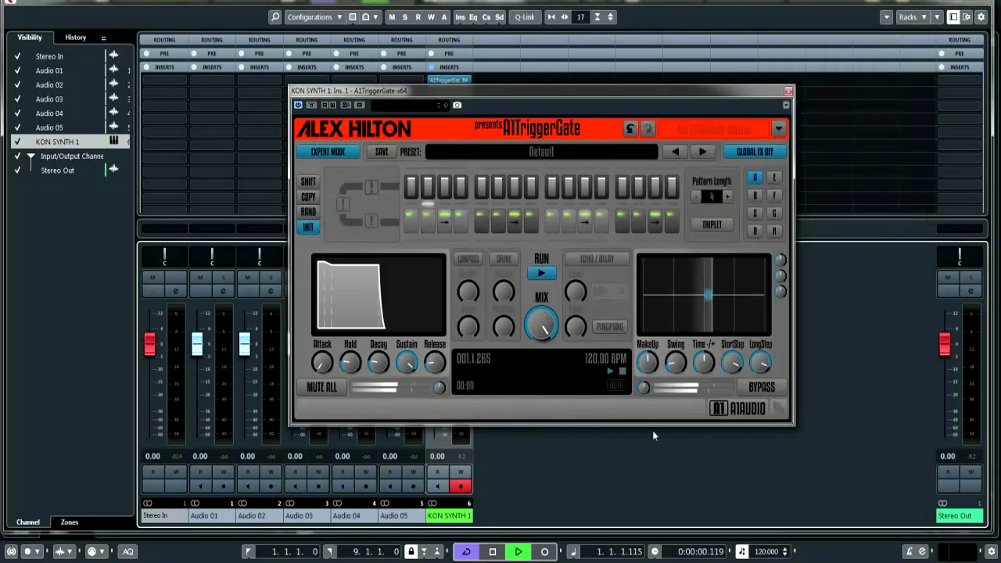
{"action": "key", "text": "space"}
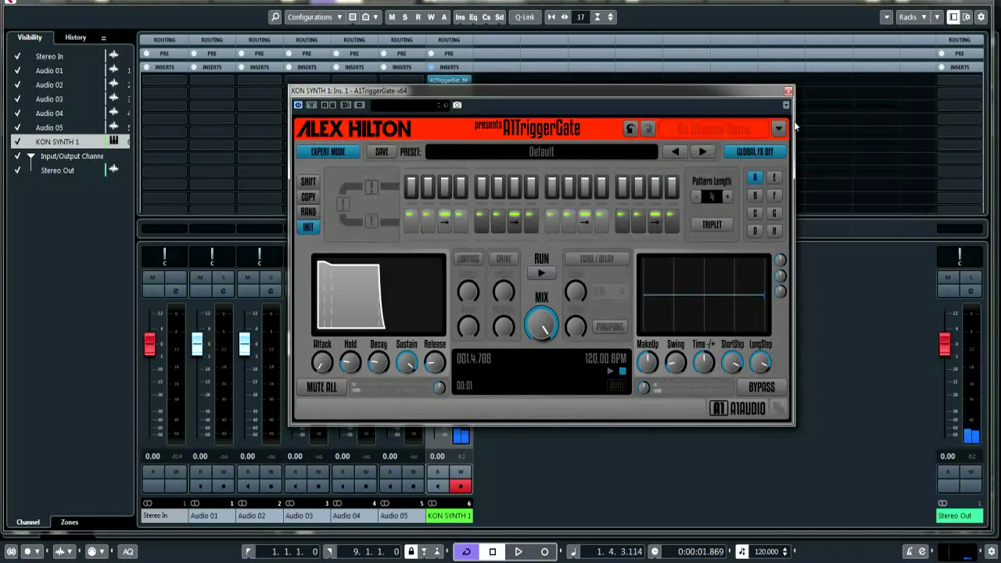
Step: Lift the global effects deactivation and switch on the Lowpass filter
{"action": "left_click", "coordinate": [758, 152]}
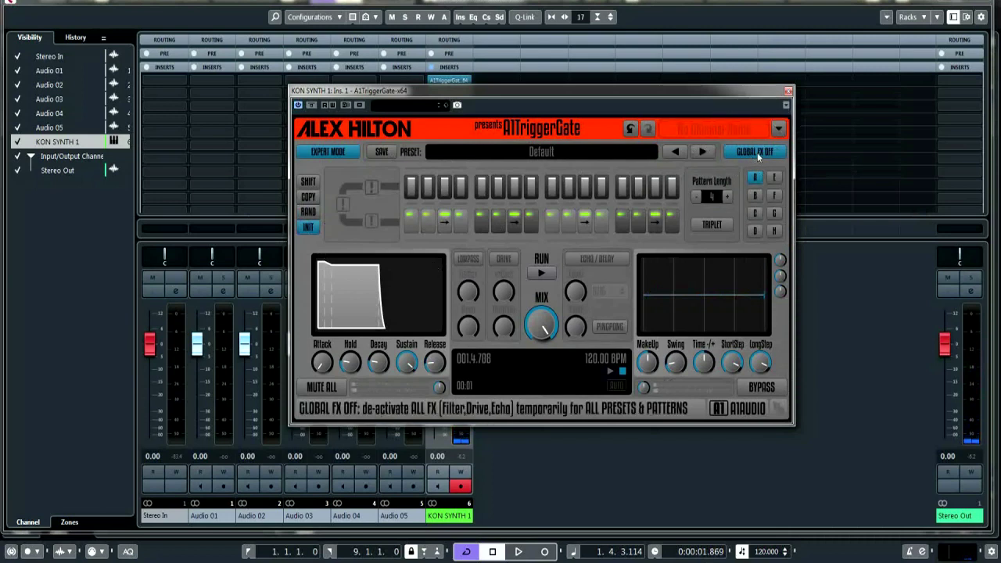
{"action": "left_click", "coordinate": [759, 152]}
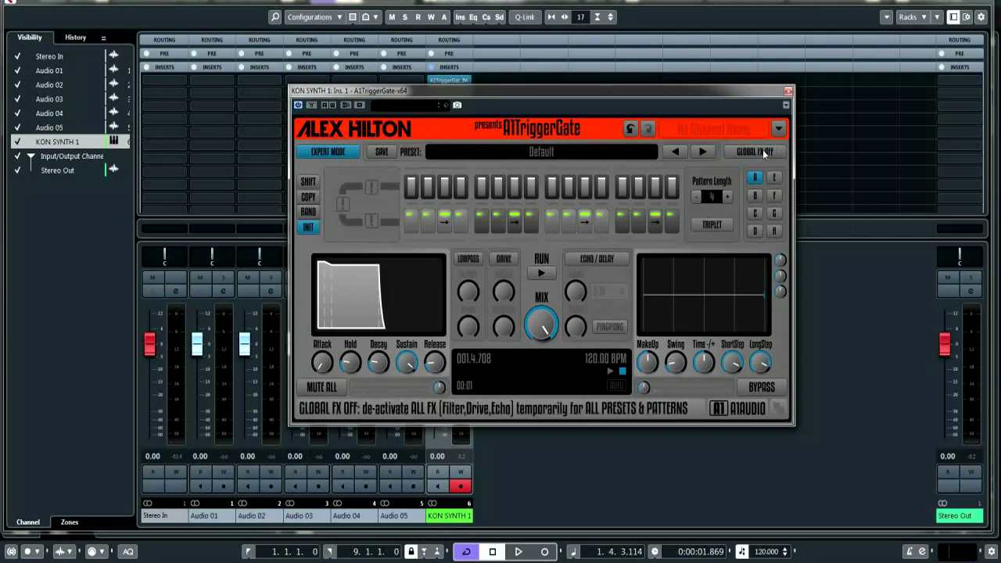
{"action": "left_click", "coordinate": [467, 259]}
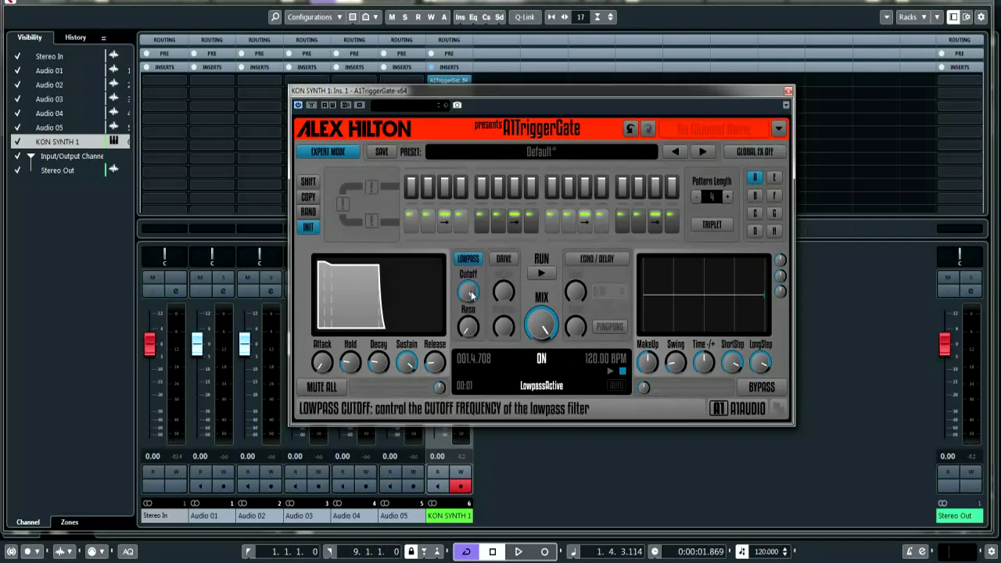
{"action": "mouse_move", "coordinate": [469, 291]}
{"action": "left_mouse_down"}
{"action": "mouse_move", "coordinate": [487, 421]}
{"action": "mouse_move", "coordinate": [469, 291]}
{"action": "left_mouse_up"}
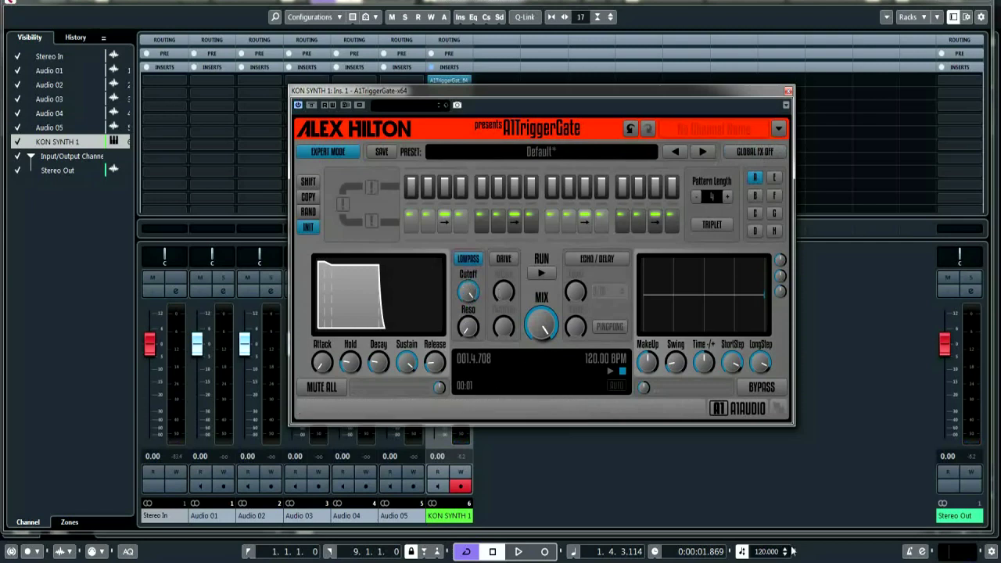
Step: Switch on the Drive effect and raise its InGain
{"action": "mouse_move", "coordinate": [499, 240]}
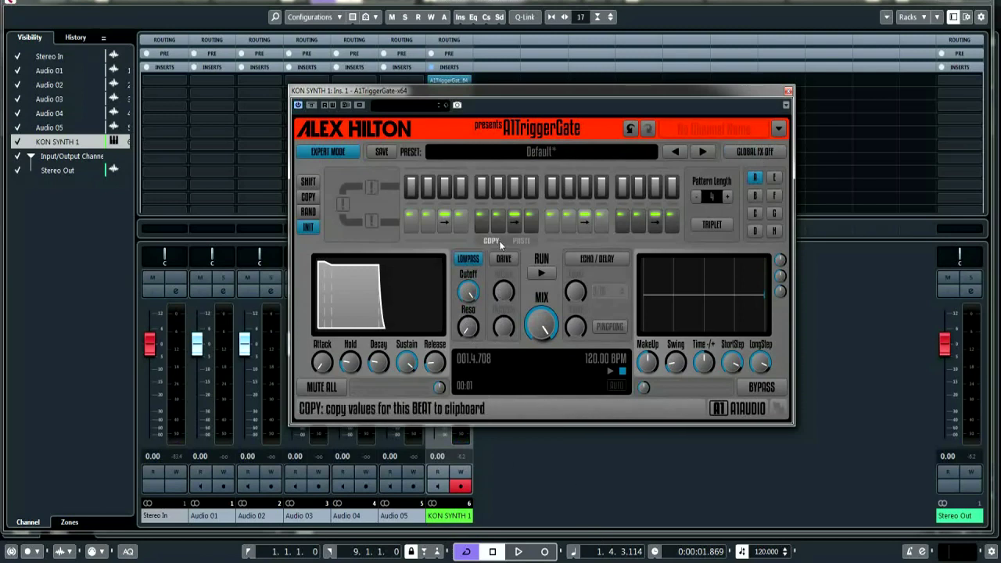
{"action": "left_click", "coordinate": [504, 259]}
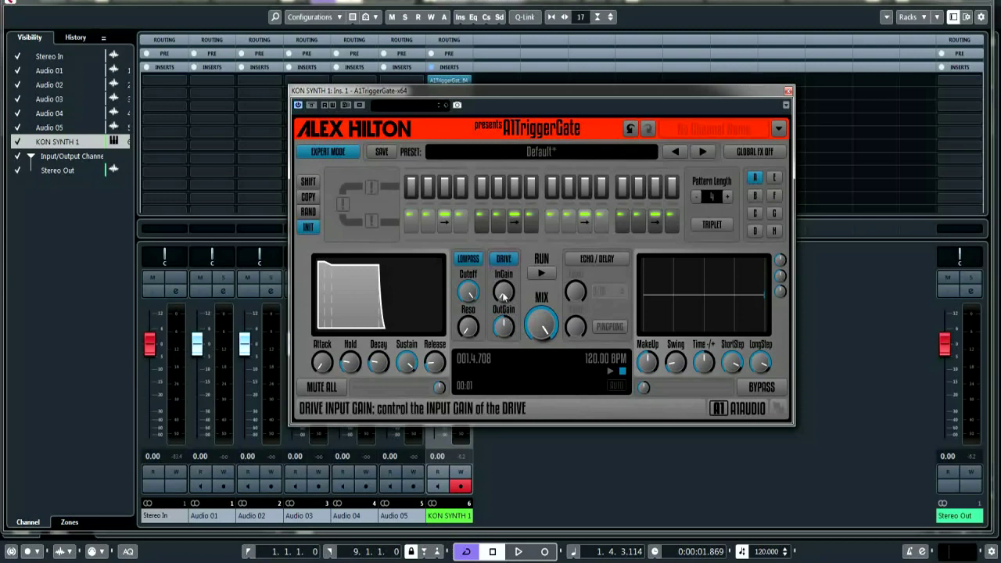
{"action": "left_click_drag", "start_coordinate": [504, 294], "coordinate": [507, 234]}
Step: Switch on the Echo/Delay effect and toggle its Pingpong mode, leaving it on
{"action": "left_click", "coordinate": [598, 260]}
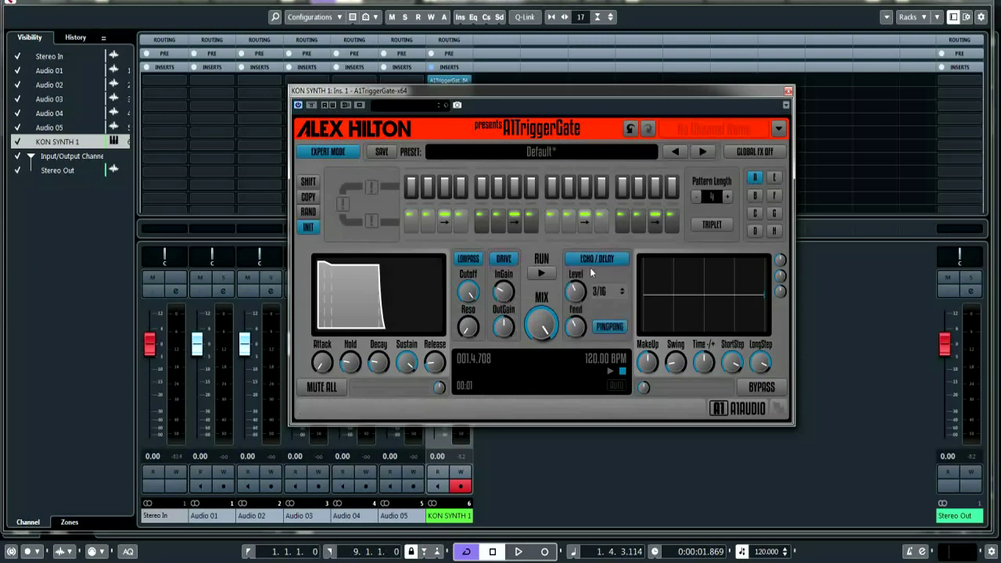
{"action": "left_click", "coordinate": [614, 327]}
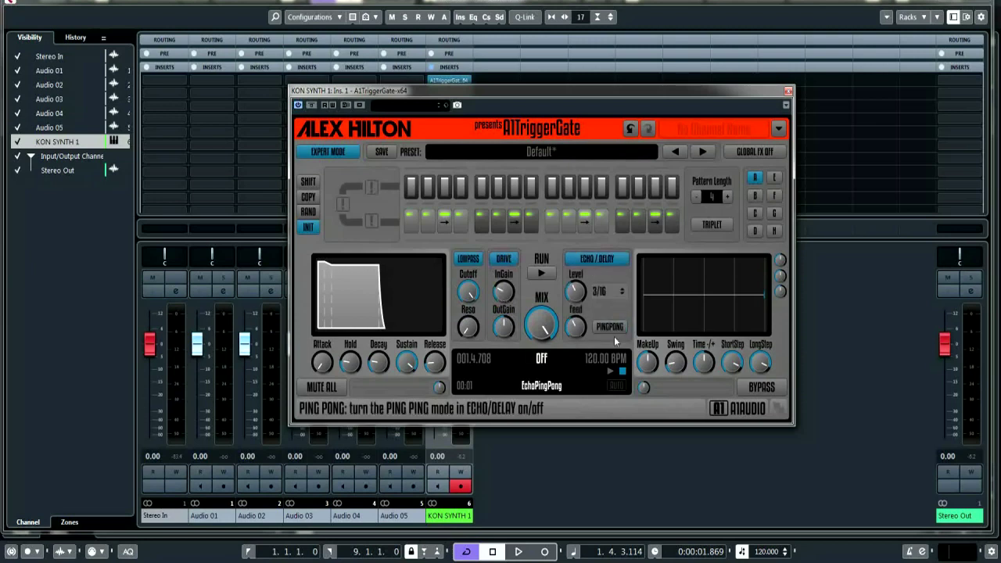
{"action": "left_click", "coordinate": [615, 328]}
{"action": "left_click", "coordinate": [609, 331]}
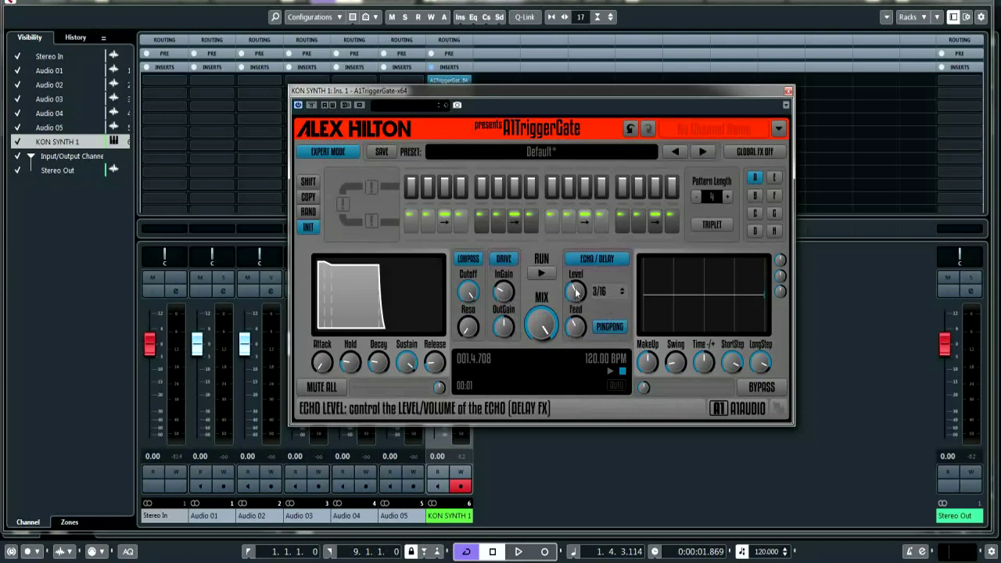
{"action": "mouse_move", "coordinate": [576, 291]}
{"action": "left_mouse_down"}
{"action": "mouse_move", "coordinate": [576, 273]}
{"action": "mouse_move", "coordinate": [576, 289]}
{"action": "left_mouse_up"}
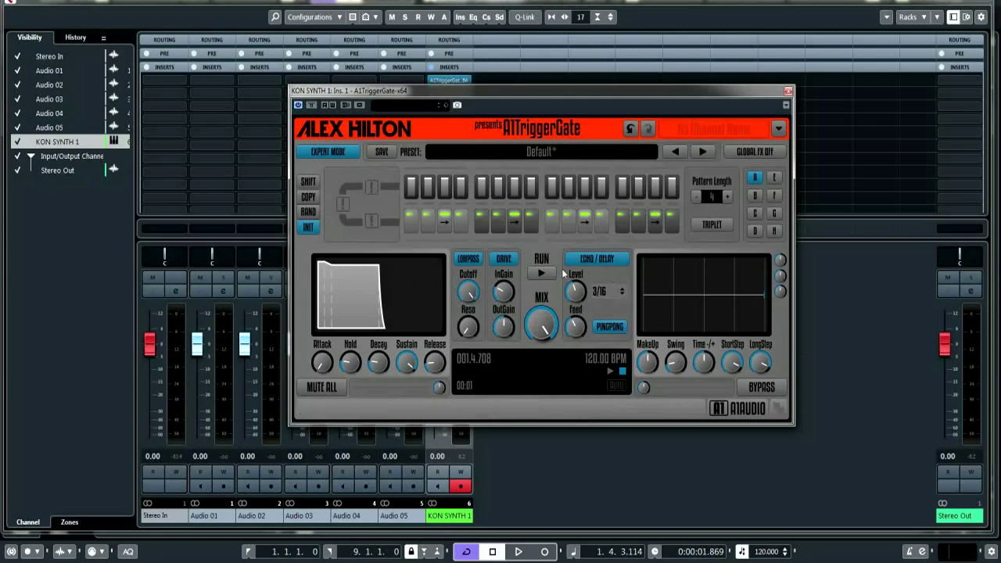
Step: Play the project to audition the Lowpass, Drive and Echo/Delay effects while varying the Drive InGain, and stop playback
{"action": "left_click", "coordinate": [618, 471]}
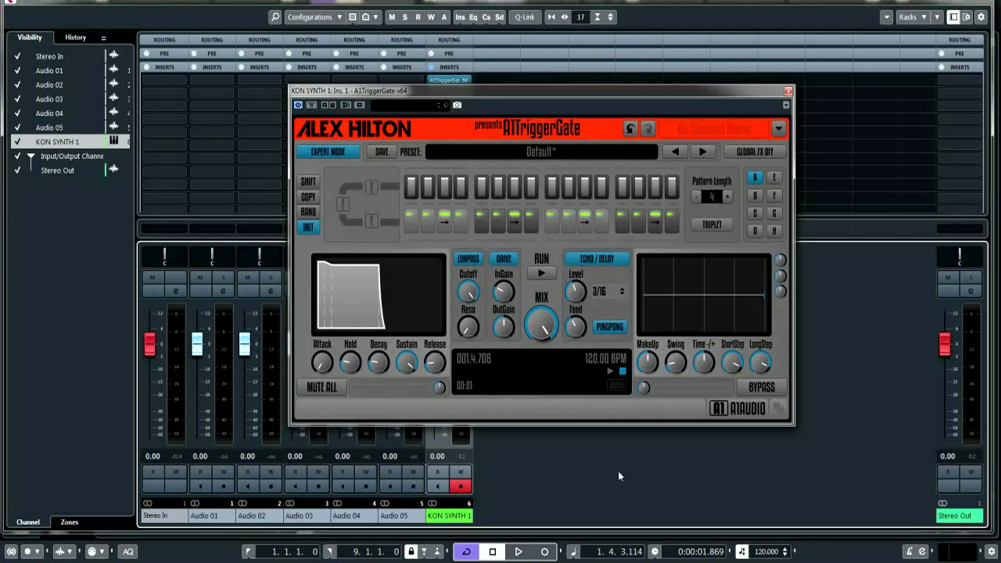
{"action": "key", "text": "space"}
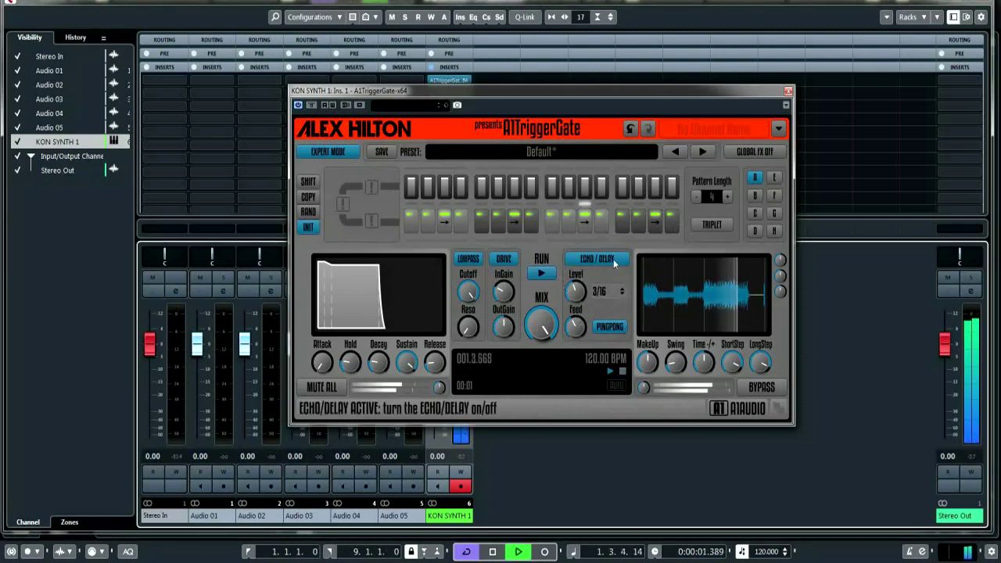
{"action": "key", "text": "space"}
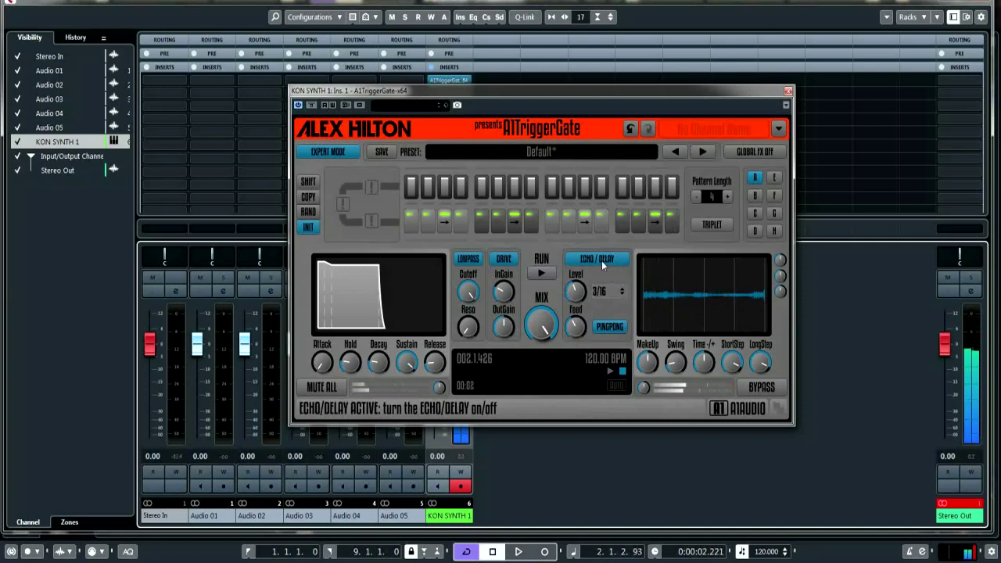
{"action": "key", "text": "space"}
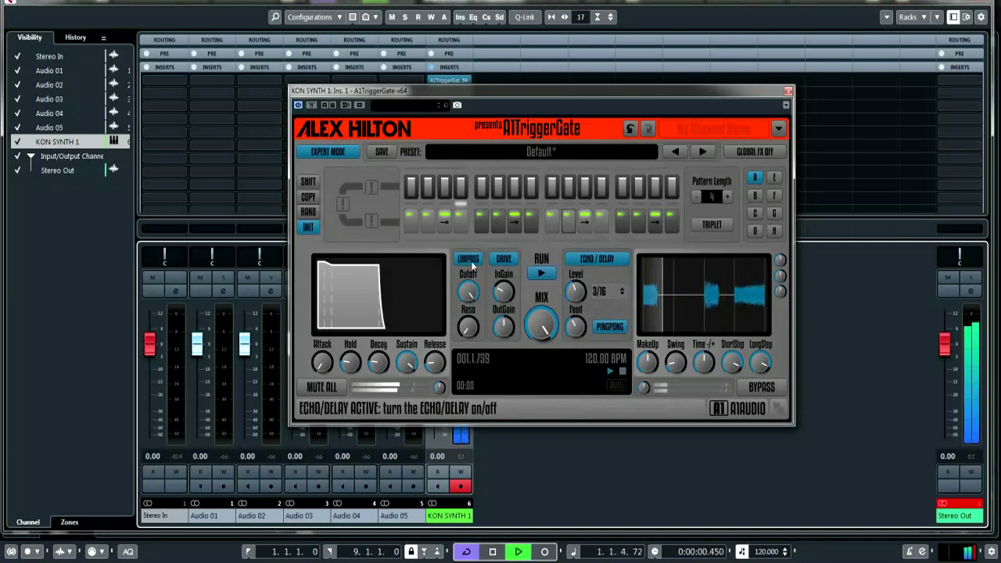
{"action": "left_click_drag", "start_coordinate": [507, 288], "coordinate": [493, 270]}
{"action": "key", "text": "space"}
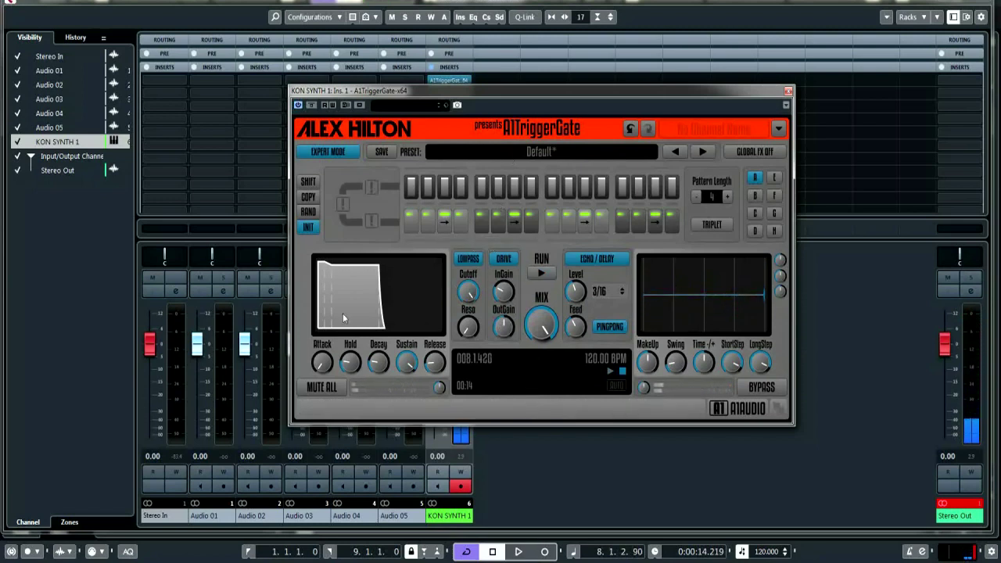
Step: Deactivate all effects globally and set the gate envelope's Attack to 15 %
{"action": "left_click", "coordinate": [749, 150]}
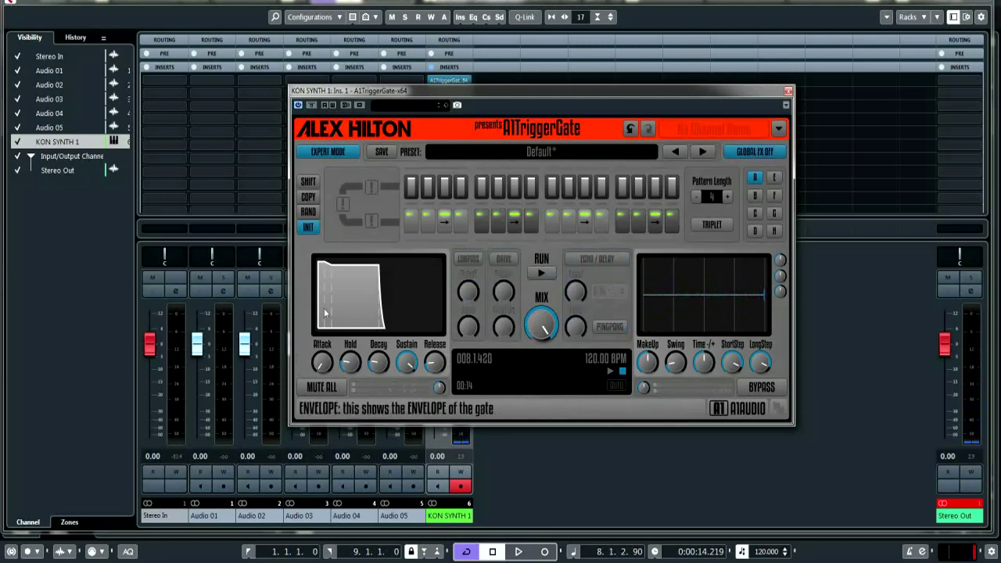
{"action": "left_click", "coordinate": [324, 364]}
{"action": "left_click_drag", "start_coordinate": [322, 362], "coordinate": [330, 352]}
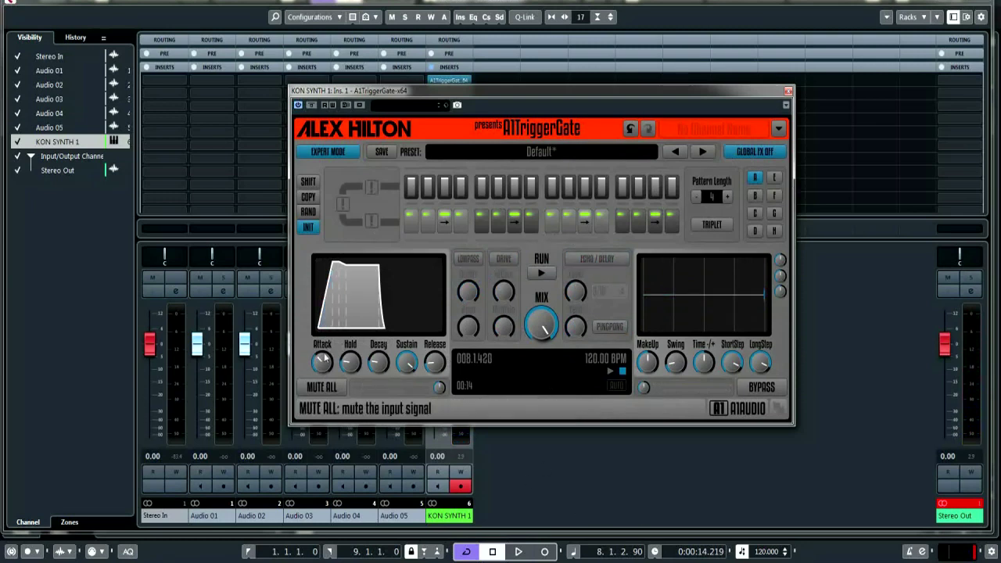
{"action": "left_click_drag", "start_coordinate": [321, 366], "coordinate": [321, 359]}
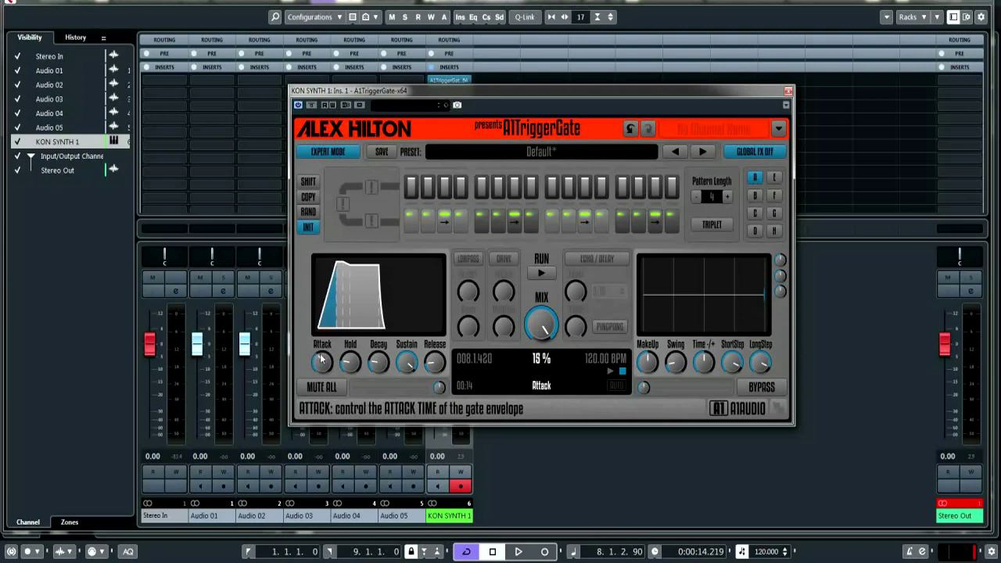
Step: Play the project to audition the gate envelope while lowering the Attack, and stop playback
{"action": "left_click", "coordinate": [535, 467]}
{"action": "key", "text": "space"}
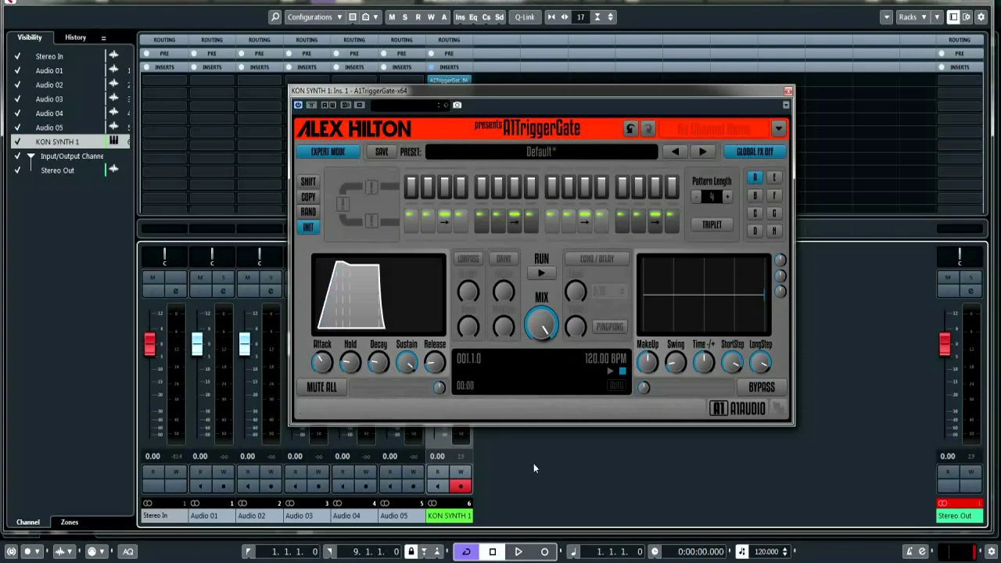
{"action": "left_click_drag", "start_coordinate": [329, 375], "coordinate": [327, 398]}
{"action": "key", "text": "space"}
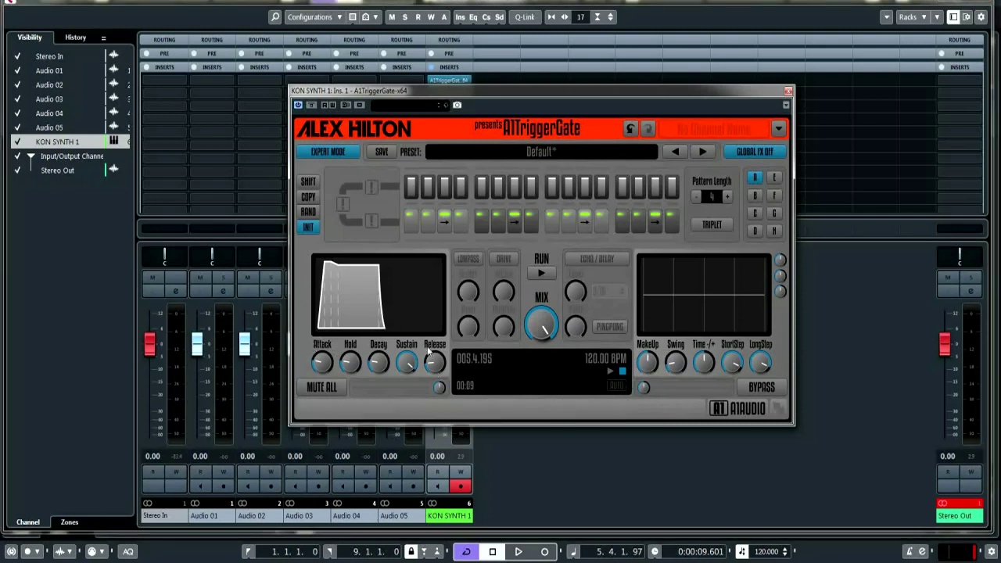
Step: Restart playback from the beginning of the project and raise the gate envelope's Attack close to its maximum
{"action": "key", "text": "Home"}
{"action": "key", "text": "space"}
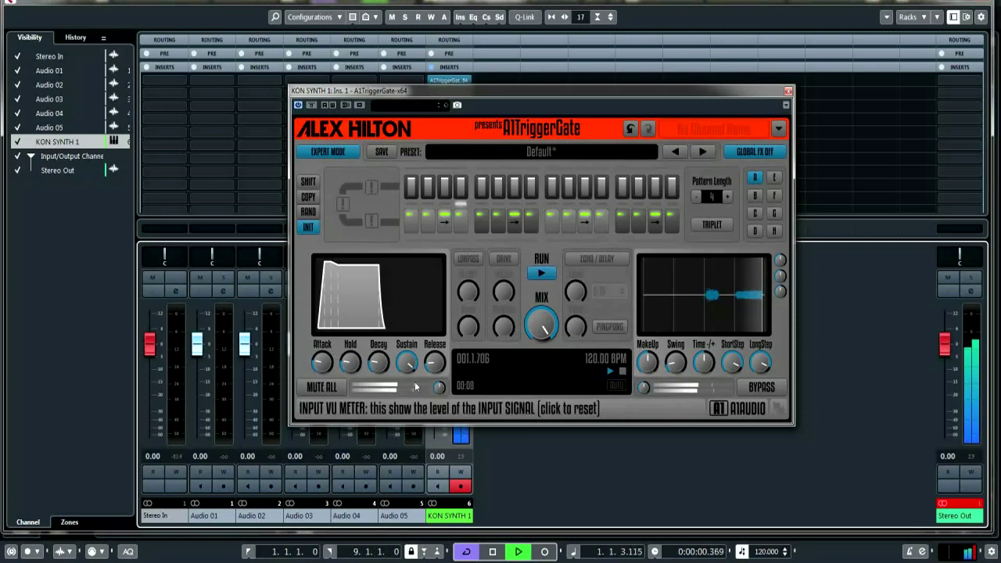
{"action": "left_click_drag", "start_coordinate": [320, 363], "coordinate": [363, 221]}
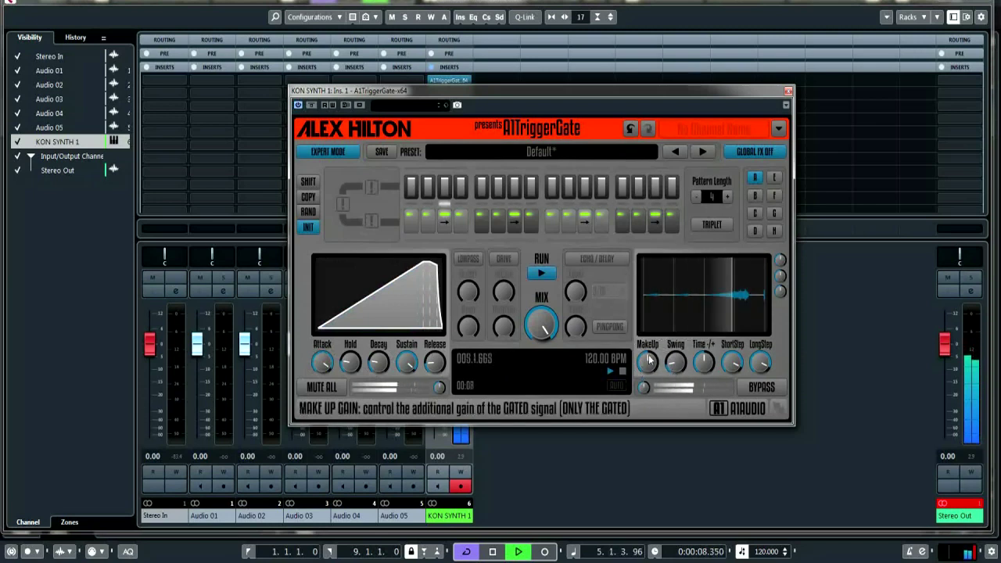
Step: Raise the MakeUp gain of the gated signal during playback to compensate for the slow attack, and stop playback
{"action": "left_click_drag", "start_coordinate": [648, 363], "coordinate": [652, 336]}
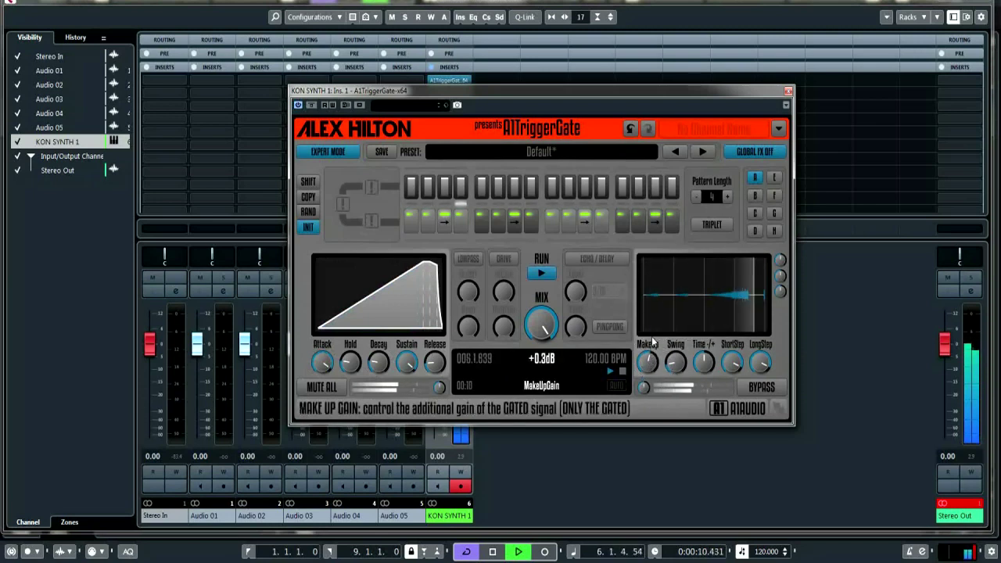
{"action": "mouse_move", "coordinate": [655, 299]}
{"action": "left_mouse_down"}
{"action": "mouse_move", "coordinate": [657, 274]}
{"action": "mouse_move", "coordinate": [653, 325]}
{"action": "mouse_move", "coordinate": [655, 305]}
{"action": "left_mouse_up"}
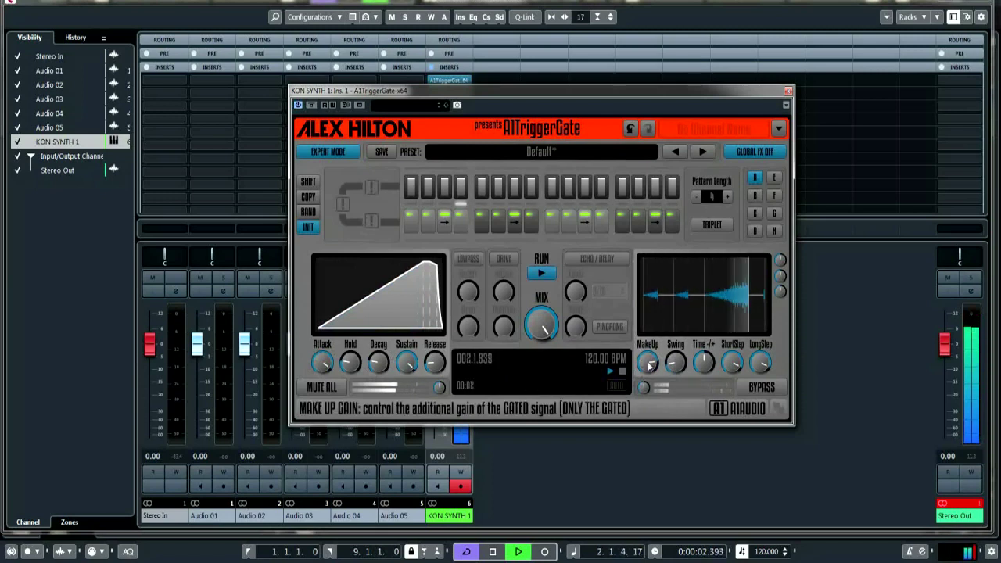
{"action": "key", "text": "space"}
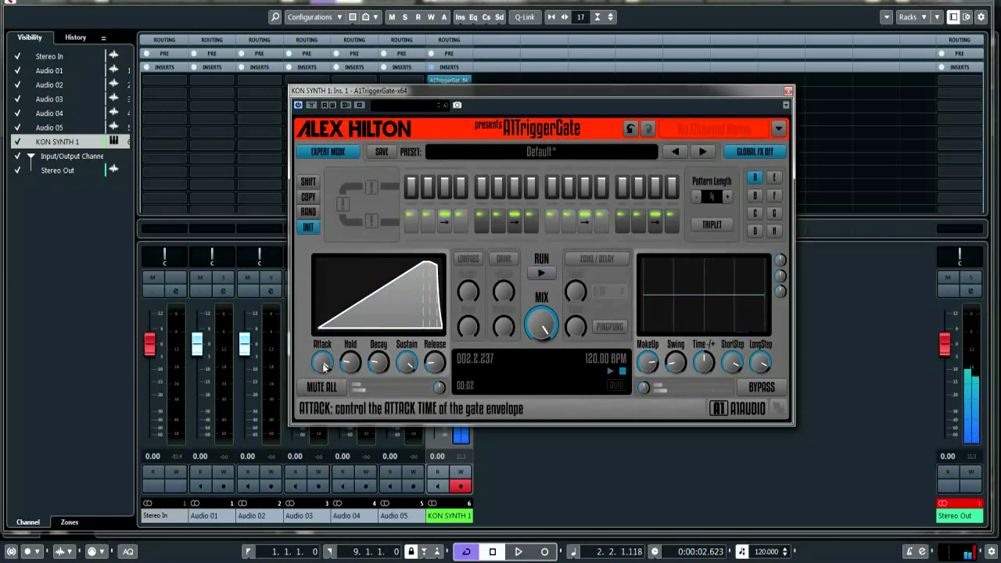
Step: Shorten the gate envelope's Attack, and lengthen its Release while the project plays
{"action": "left_click_drag", "start_coordinate": [336, 368], "coordinate": [348, 407]}
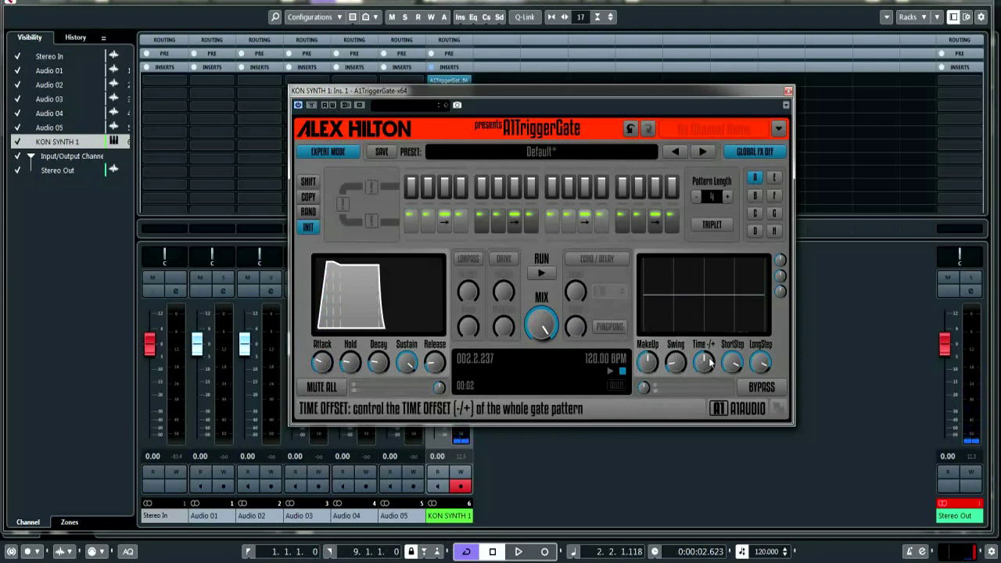
{"action": "left_click_drag", "start_coordinate": [499, 105], "coordinate": [508, 127]}
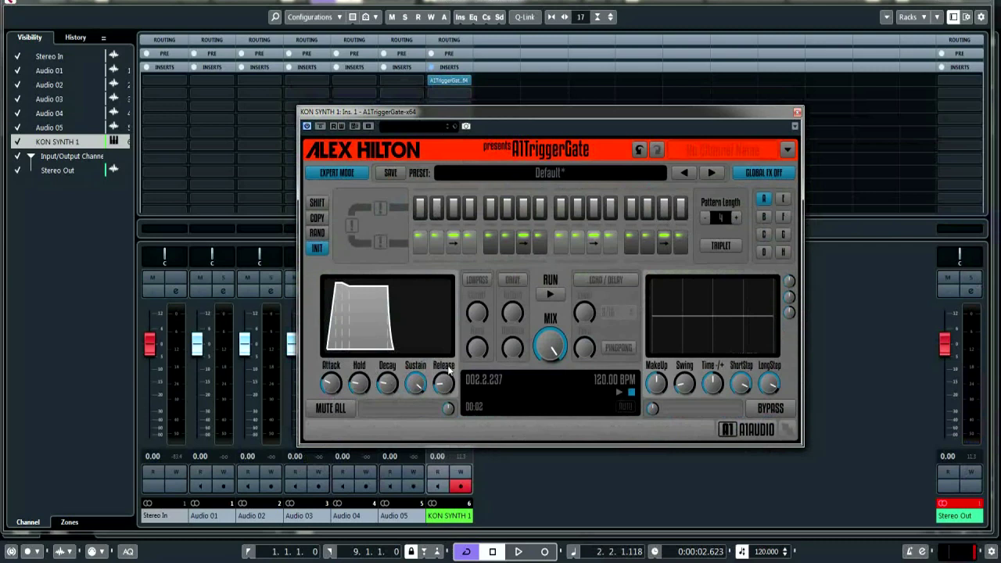
{"action": "key", "text": "space"}
{"action": "left_click_drag", "start_coordinate": [449, 372], "coordinate": [483, 354]}
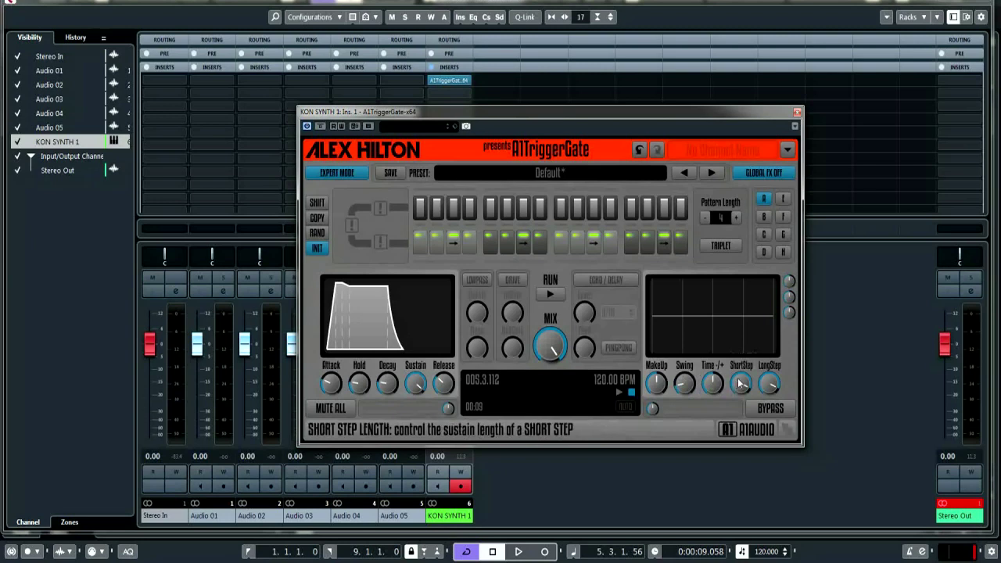
Step: Shift the time offset of the whole gate pattern and return it to its centre position
{"action": "left_click_drag", "start_coordinate": [714, 389], "coordinate": [714, 363]}
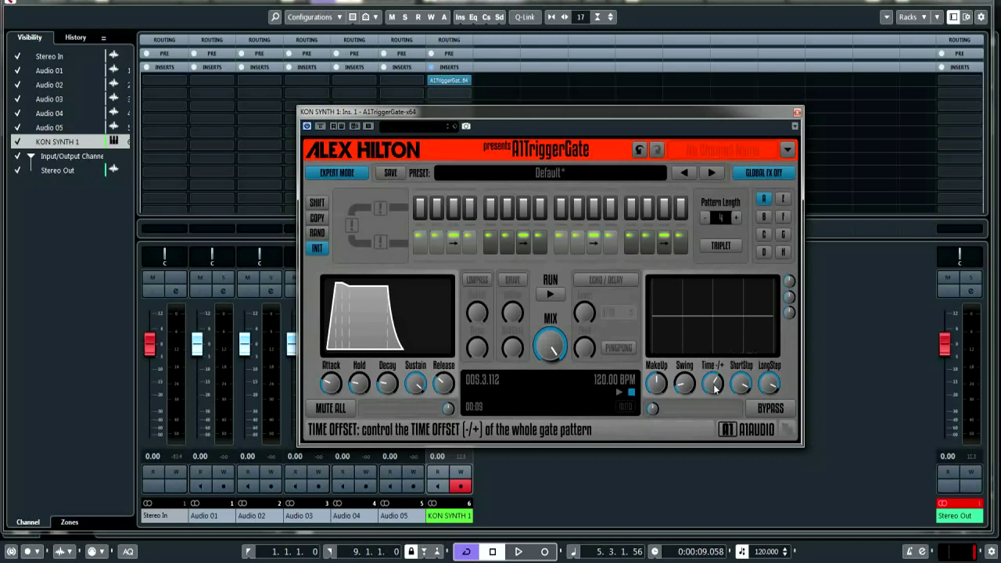
{"action": "left_click_drag", "start_coordinate": [715, 388], "coordinate": [721, 400]}
{"action": "left_click_drag", "start_coordinate": [711, 397], "coordinate": [717, 389]}
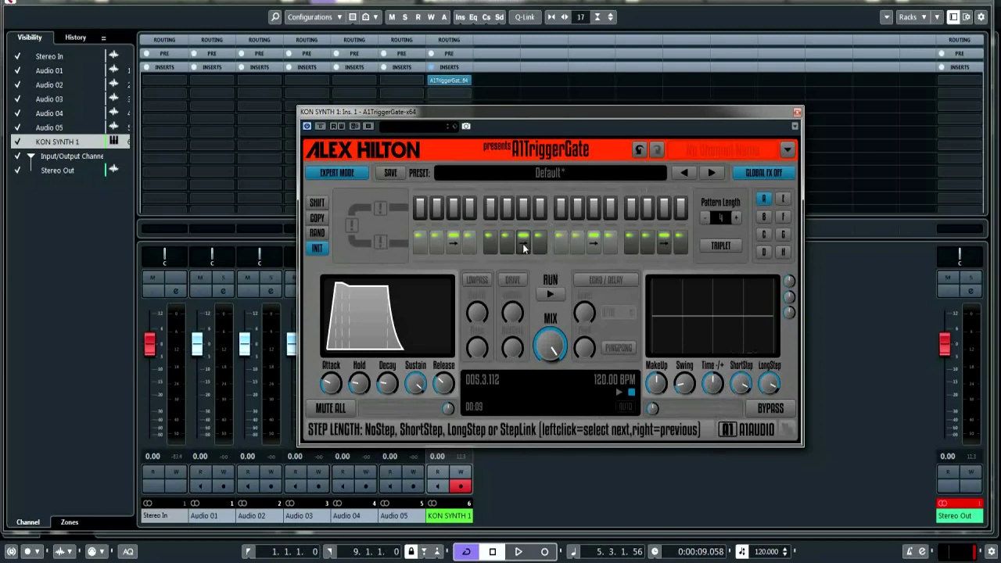
Step: Cycle the fourth step of pattern A repeatedly through its step length options, including NoStep
{"action": "left_click", "coordinate": [471, 244]}
{"action": "left_click", "coordinate": [471, 244]}
{"action": "left_click", "coordinate": [471, 244]}
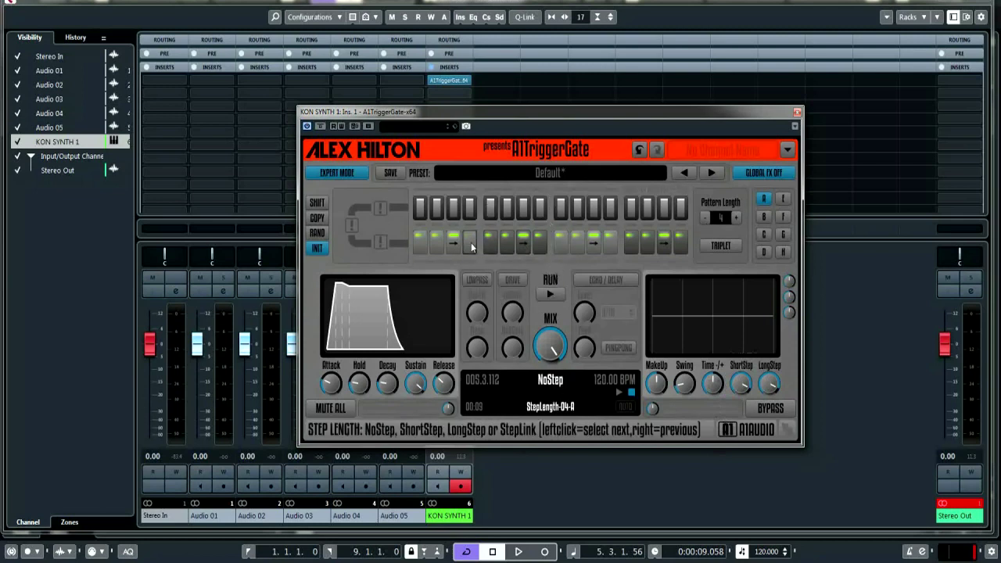
{"action": "left_click", "coordinate": [471, 245]}
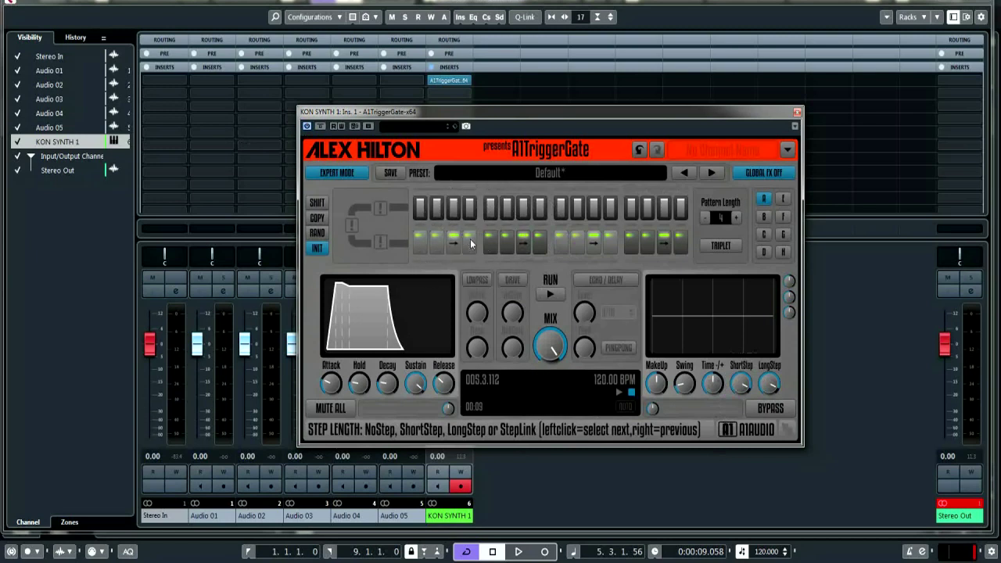
{"action": "left_click", "coordinate": [470, 241]}
{"action": "left_click", "coordinate": [470, 246]}
{"action": "left_click", "coordinate": [471, 248]}
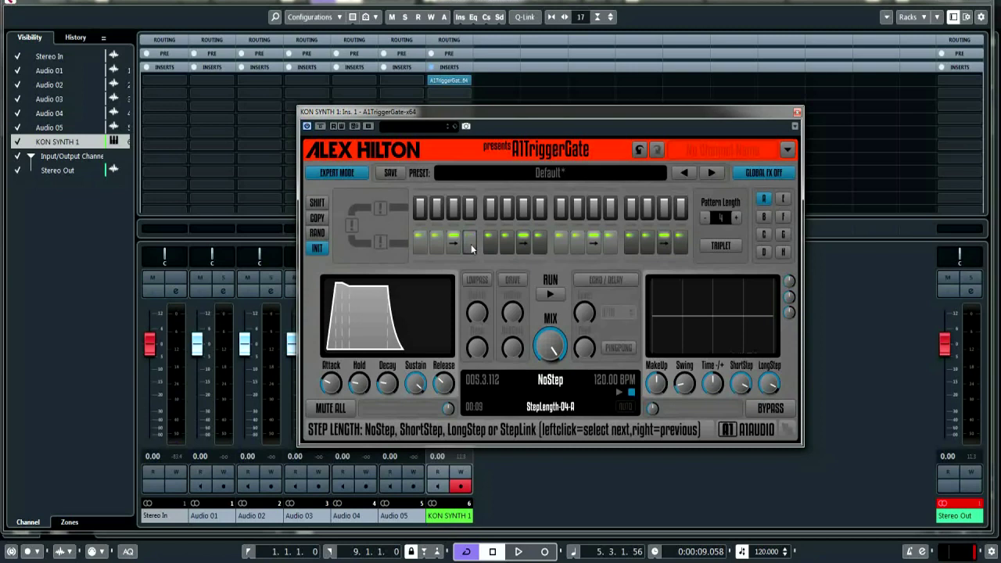
{"action": "left_click", "coordinate": [471, 247]}
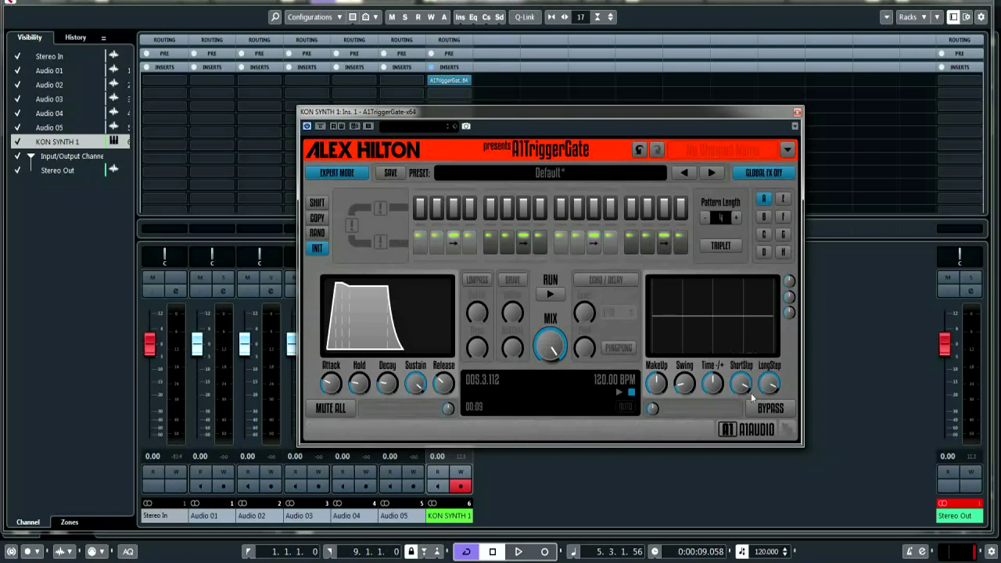
Step: Play the project from the start while lowering the ShortStep length to its minimum and raising it to 50 %
{"action": "mouse_move", "coordinate": [743, 395]}
{"action": "left_click_drag", "start_coordinate": [743, 395], "coordinate": [742, 504]}
{"action": "mouse_move", "coordinate": [741, 385]}
{"action": "left_mouse_down"}
{"action": "mouse_move", "coordinate": [740, 251]}
{"action": "mouse_move", "coordinate": [740, 372]}
{"action": "left_mouse_up"}
{"action": "key", "text": "space"}
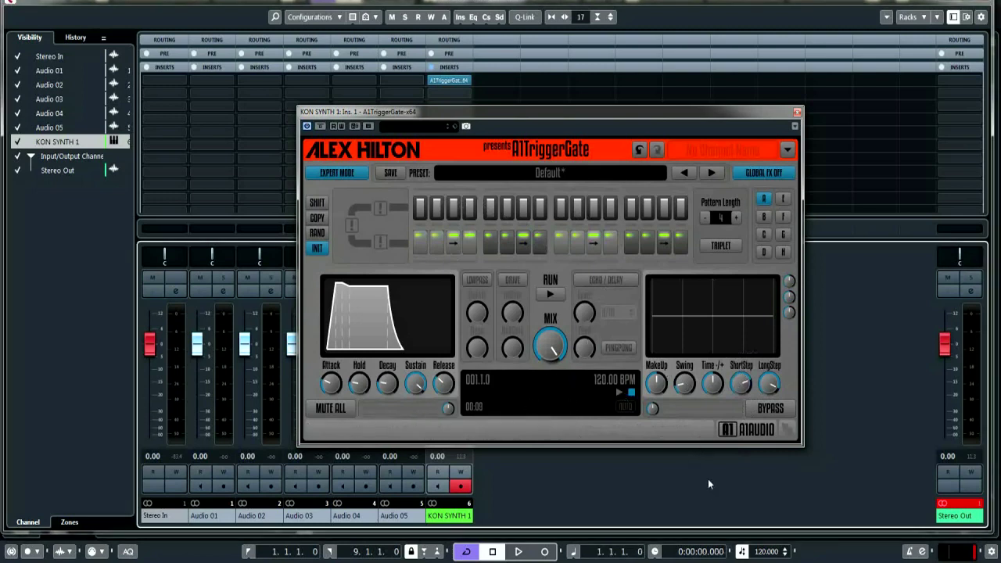
{"action": "key", "text": "space"}
{"action": "left_click_drag", "start_coordinate": [744, 382], "coordinate": [748, 474]}
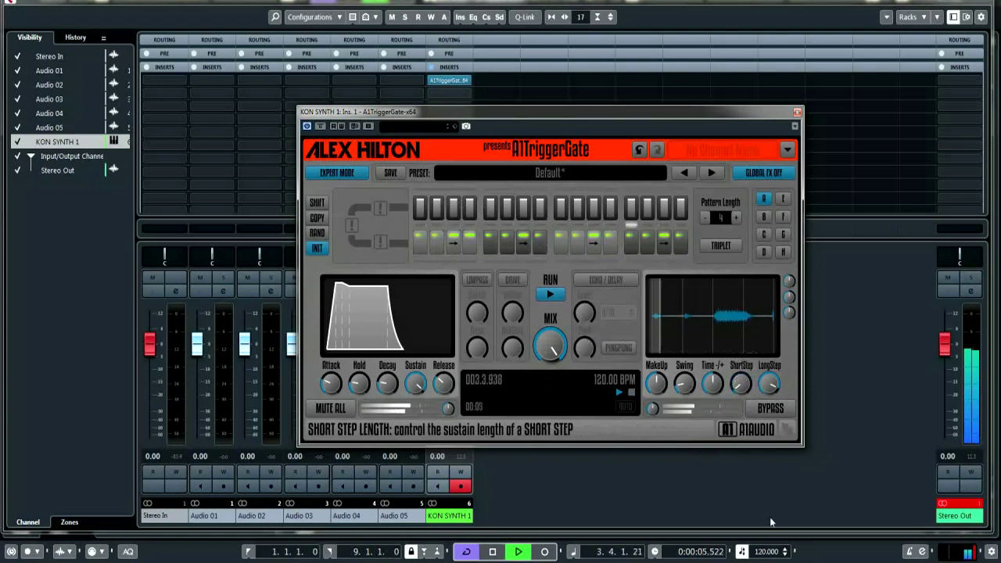
{"action": "left_click_drag", "start_coordinate": [770, 517], "coordinate": [842, 425]}
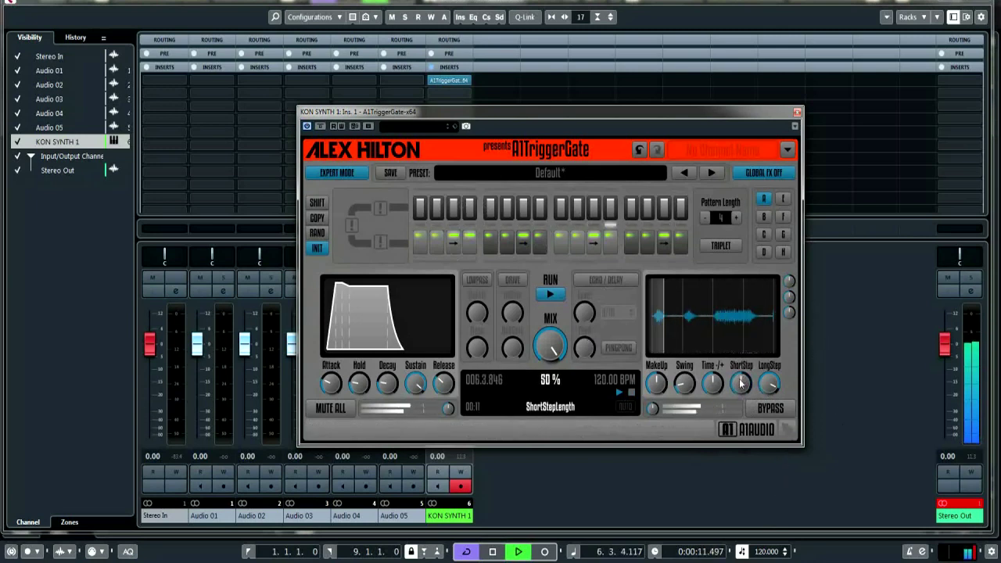
Step: Reduce the LongStep length and set the ShortStep length to 55 % during playback, and stop playback
{"action": "left_click_drag", "start_coordinate": [770, 383], "coordinate": [776, 515]}
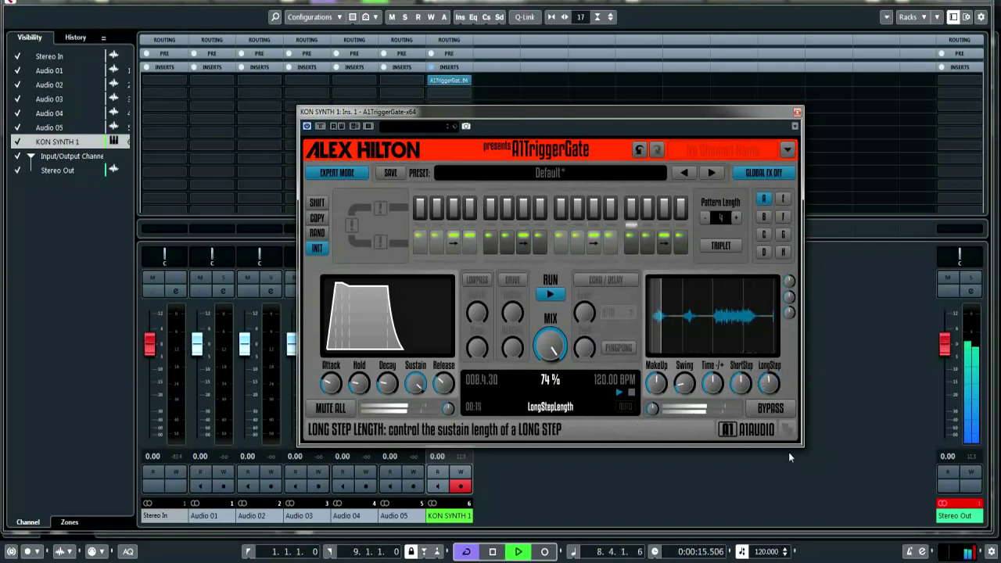
{"action": "left_click_drag", "start_coordinate": [740, 382], "coordinate": [767, 406]}
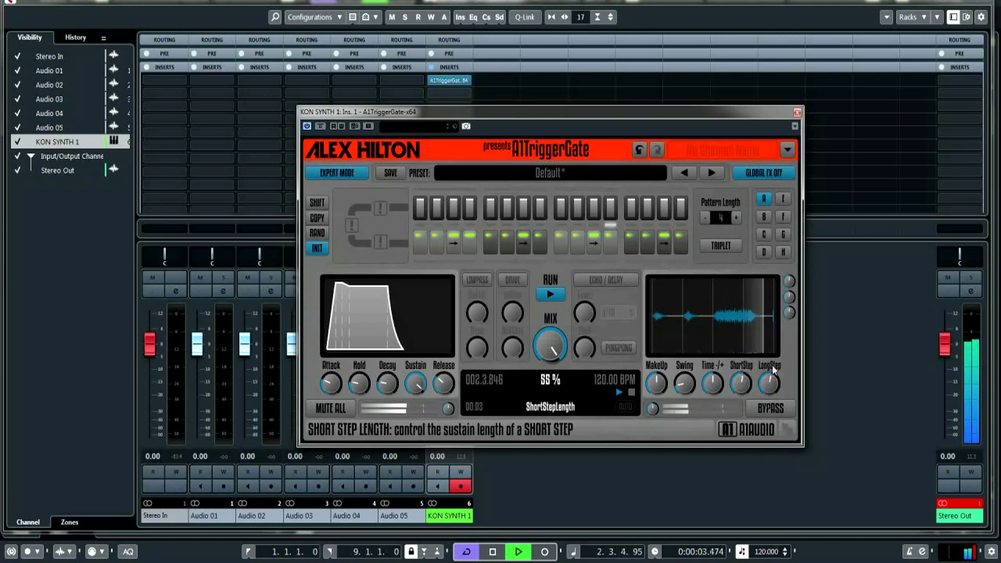
{"action": "left_click", "coordinate": [580, 491]}
{"action": "key", "text": "space"}
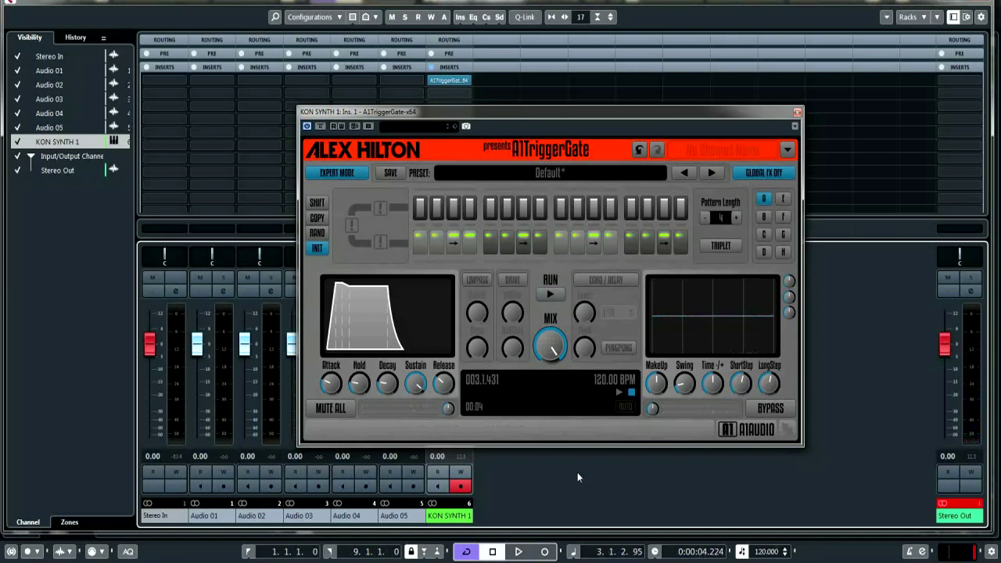
Step: Switch the gate's run state on and off manually while the host is stopped, comparing it with the plugin insert bypassed
{"action": "left_click", "coordinate": [552, 294]}
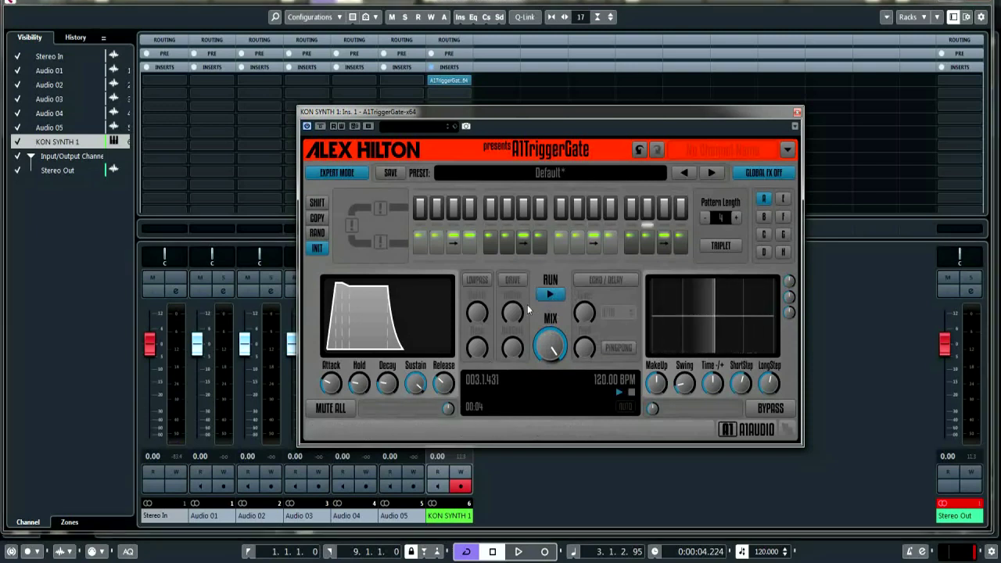
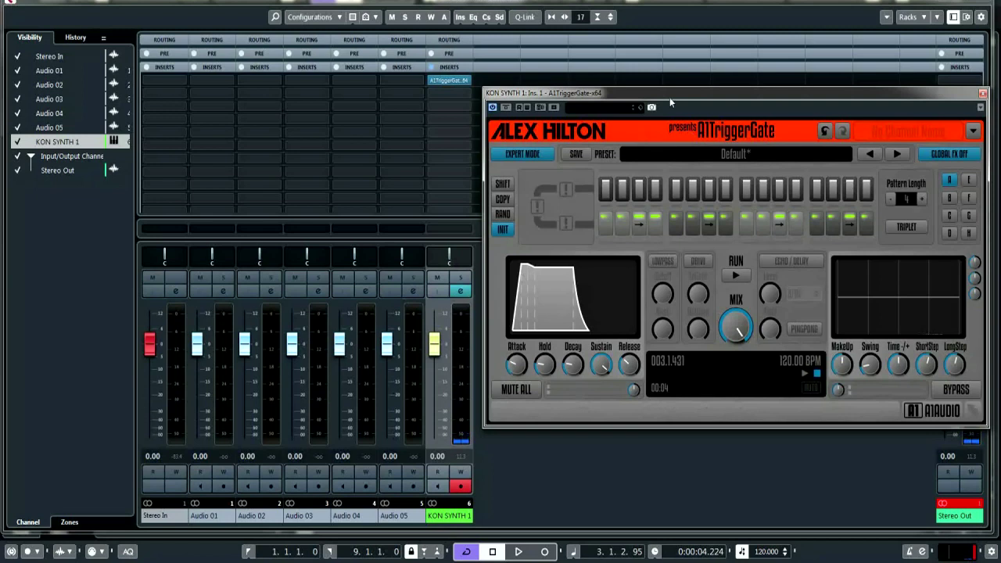
{"action": "left_click_drag", "start_coordinate": [669, 97], "coordinate": [654, 131]}
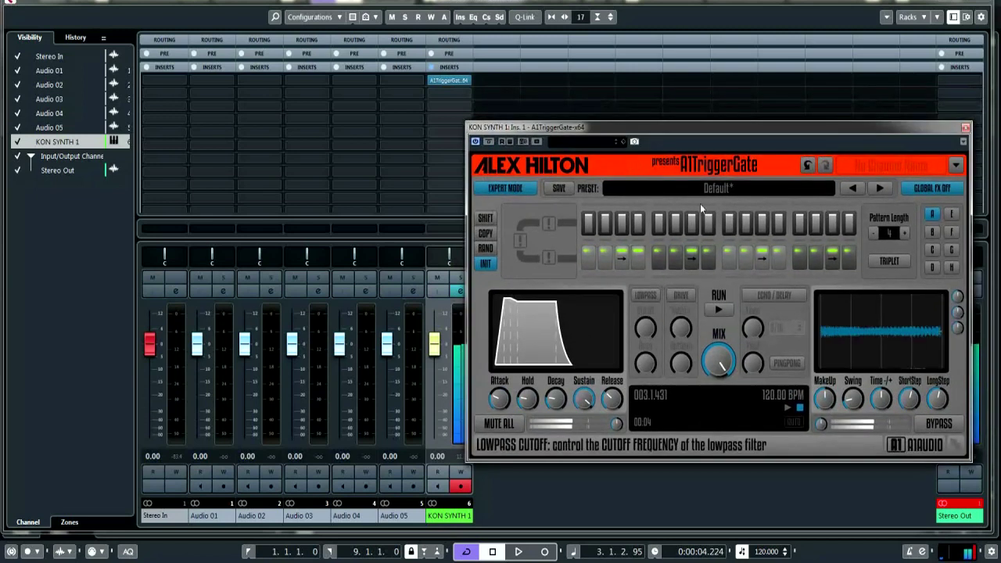
{"action": "left_click", "coordinate": [467, 89]}
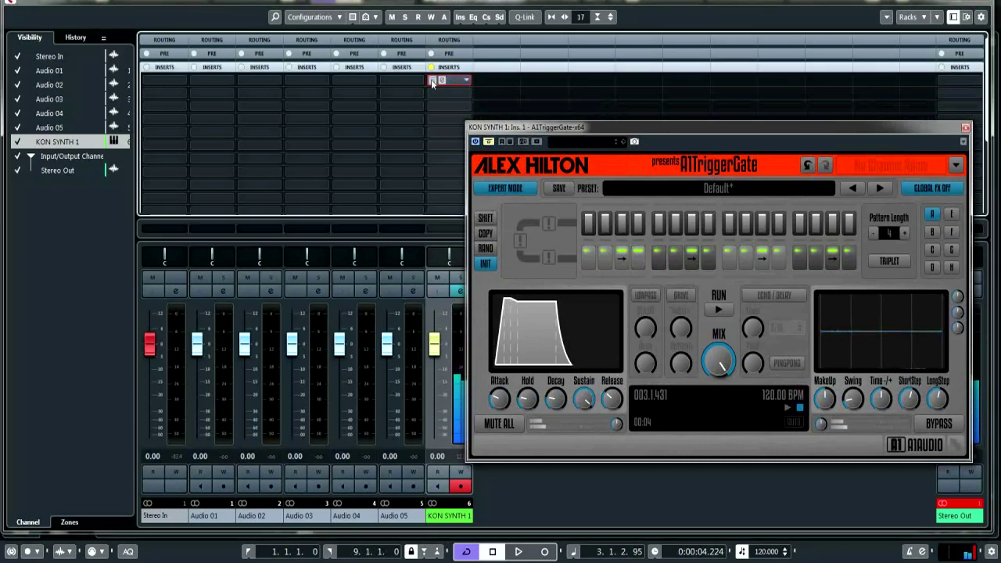
{"action": "left_click", "coordinate": [720, 309]}
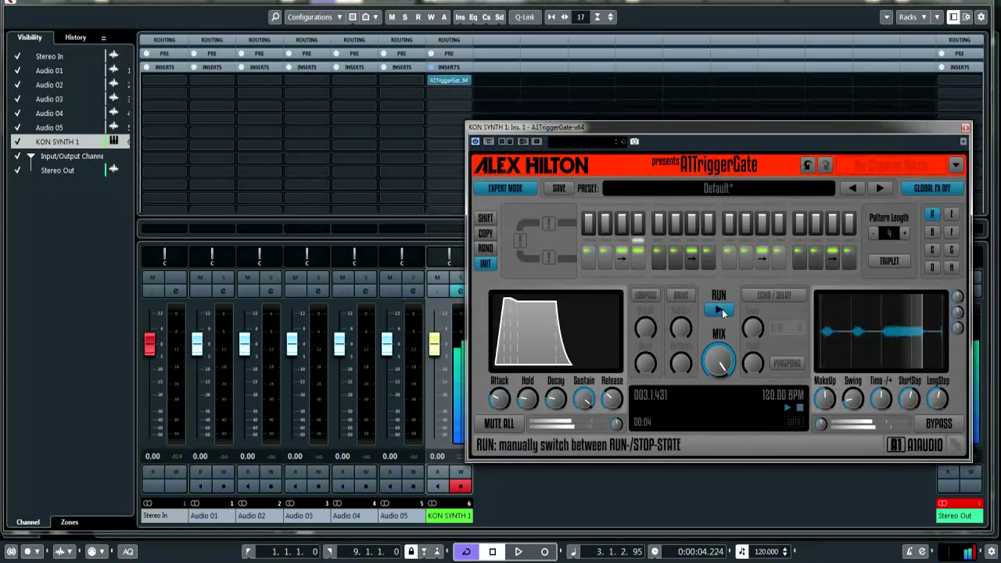
{"action": "left_click", "coordinate": [720, 309]}
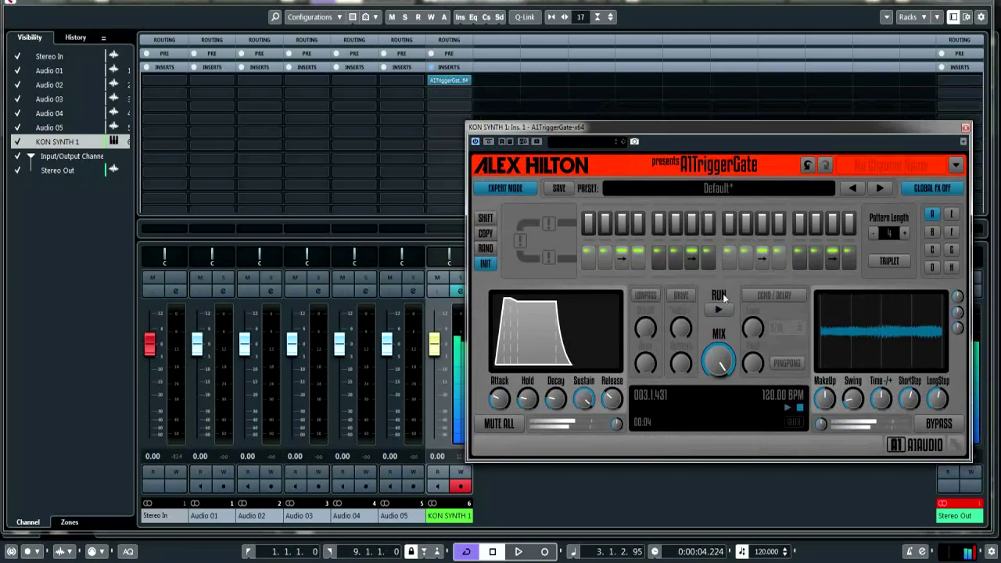
Step: Return to the project start, play briefly to hear the gate follow the host transport, and stop playback
{"action": "key", "text": "comma"}
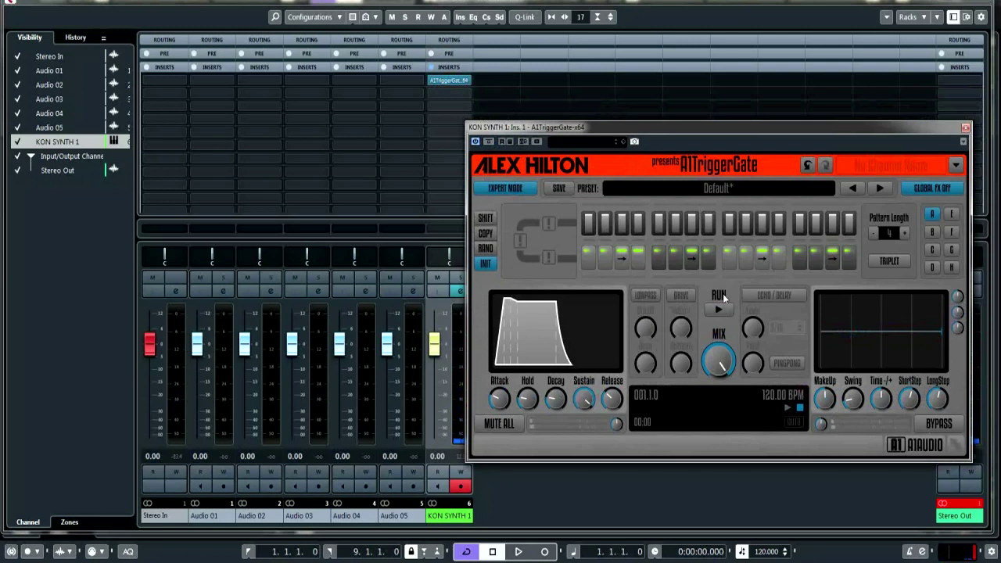
{"action": "key", "text": "space"}
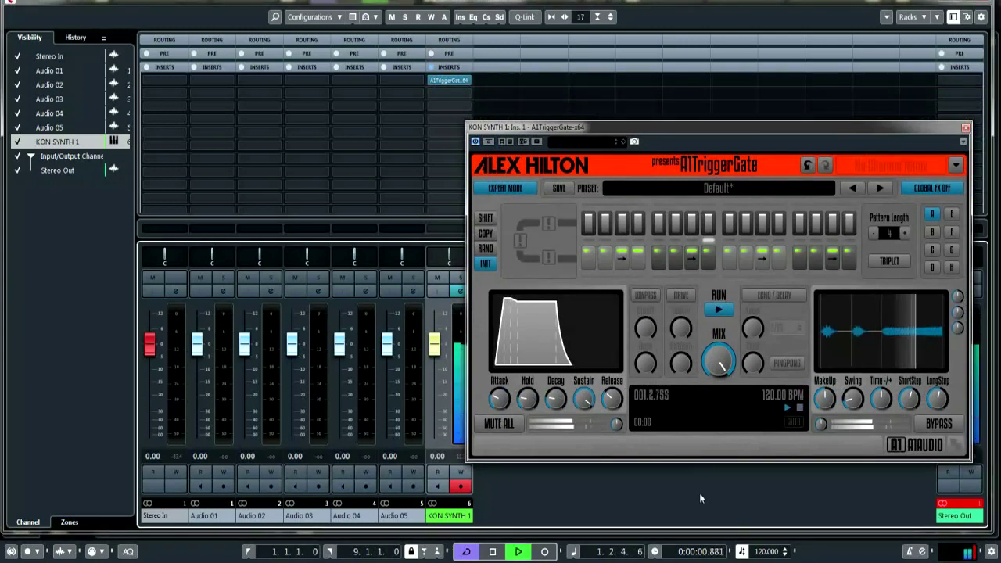
{"action": "key", "text": "space"}
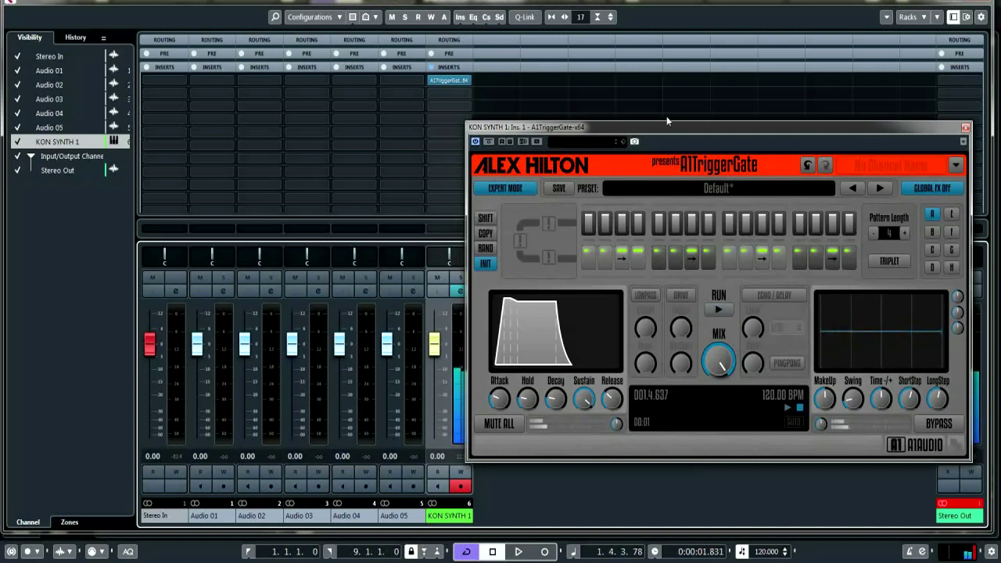
{"action": "left_click_drag", "start_coordinate": [653, 133], "coordinate": [532, 120]}
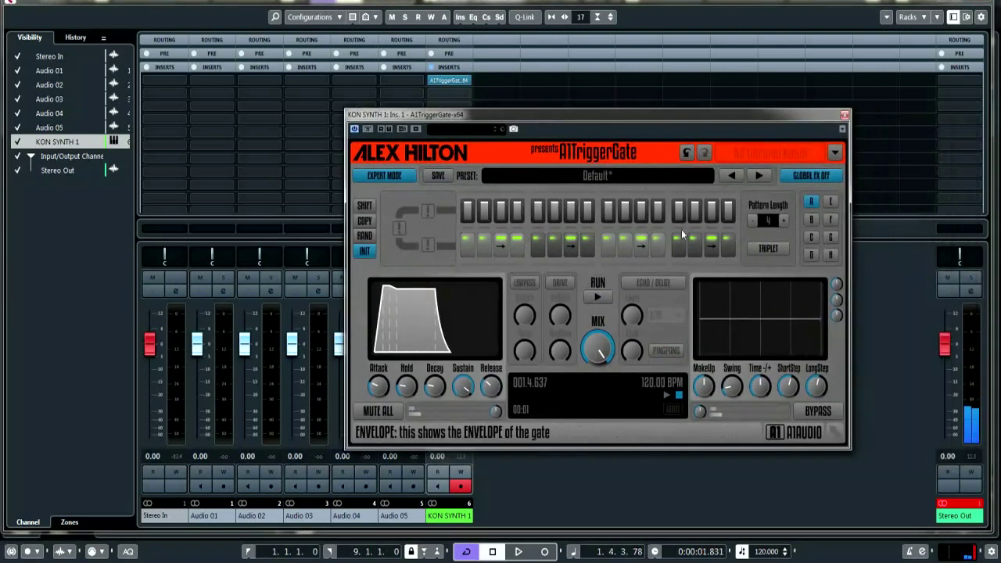
Step: Toggle the gate's manual run state with the host transport stopped
{"action": "left_click", "coordinate": [607, 296]}
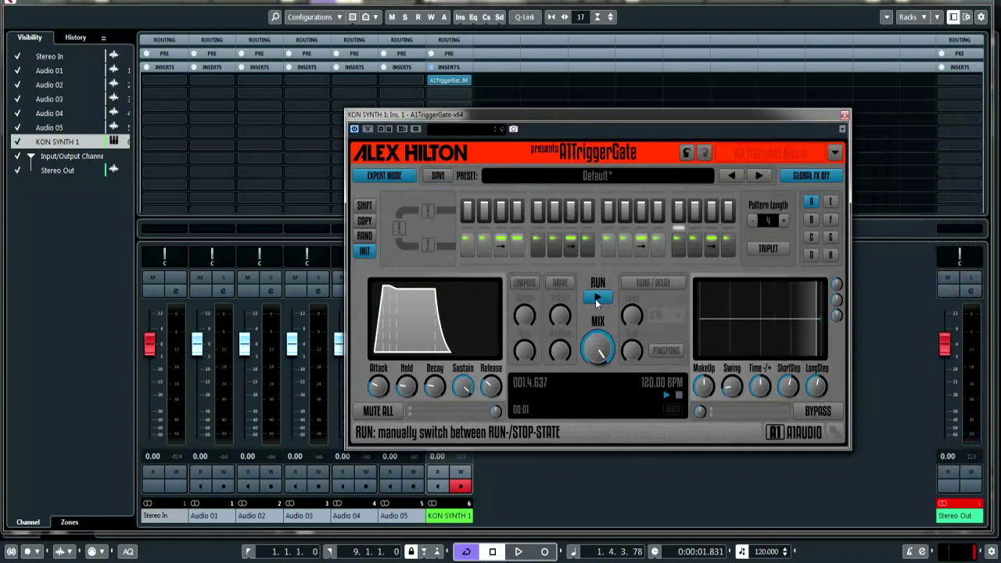
{"action": "left_click", "coordinate": [595, 299]}
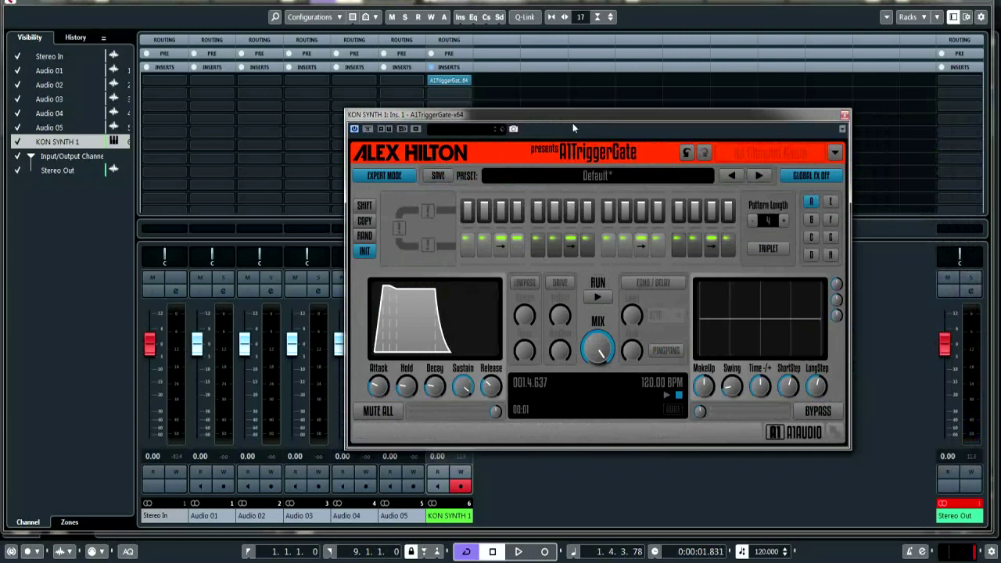
{"action": "left_click_drag", "start_coordinate": [574, 125], "coordinate": [601, 116]}
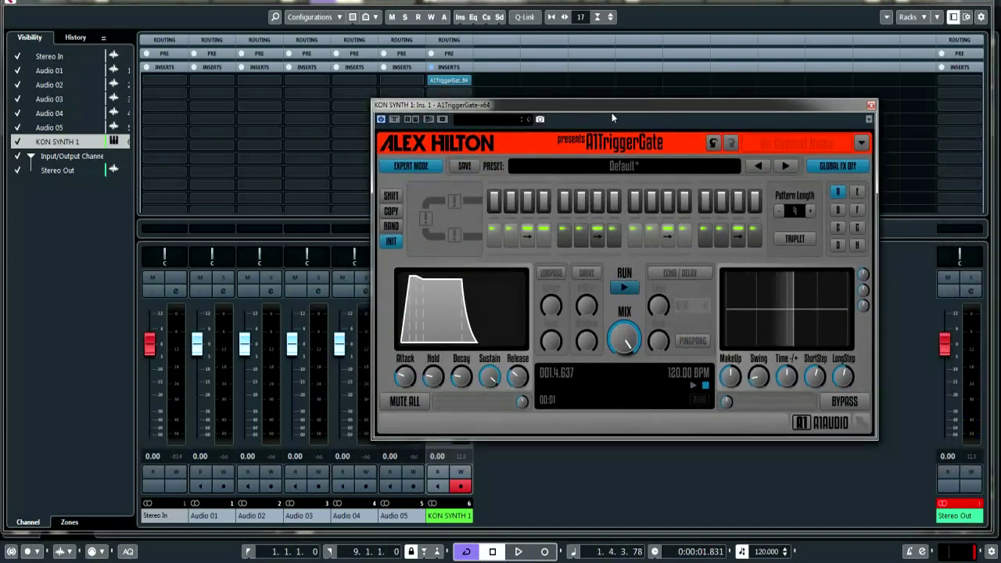
Step: Start and stop host playback to check the gate's automatic run state, and reposition the plugin window
{"action": "left_click", "coordinate": [617, 501]}
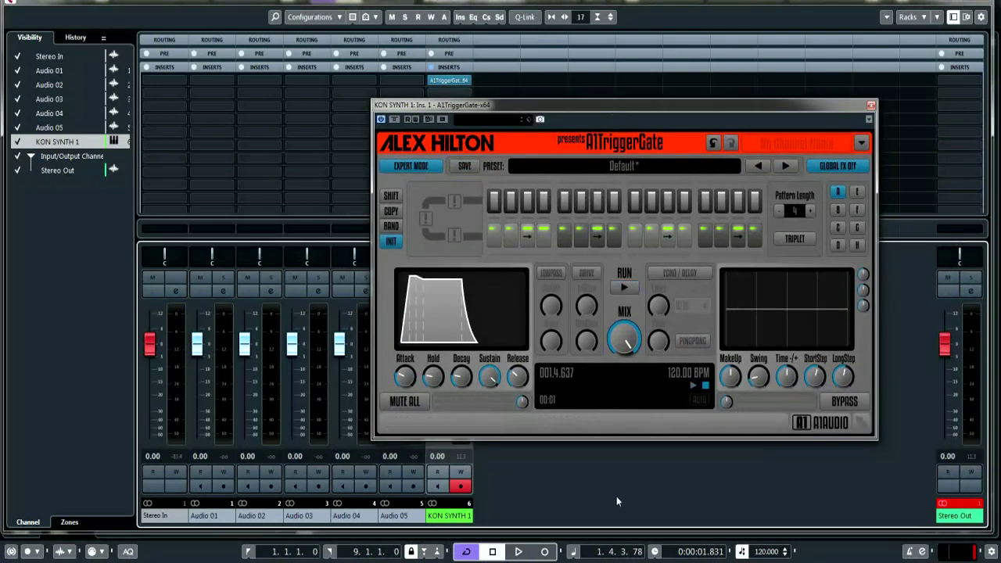
{"action": "key", "text": "space"}
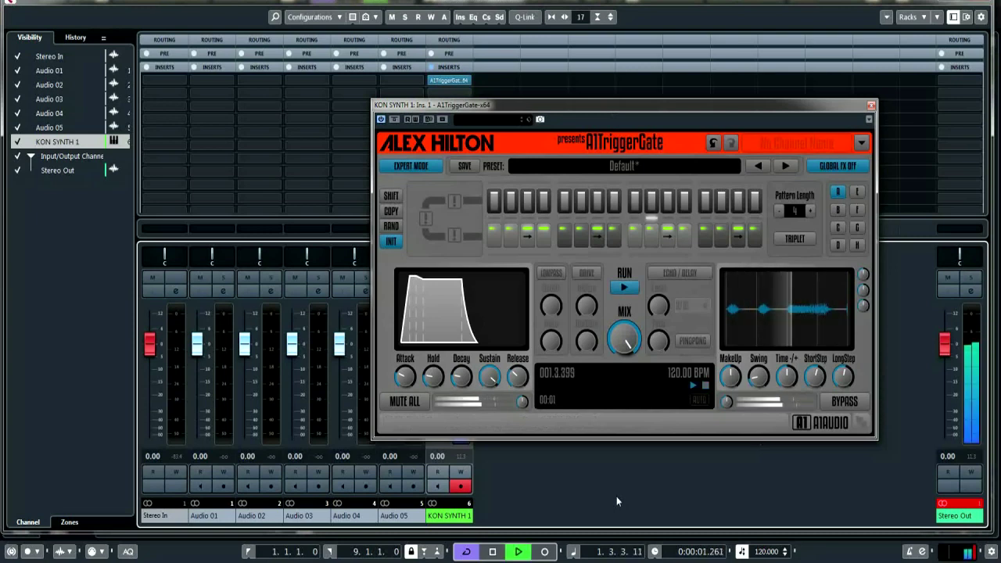
{"action": "key", "text": "space"}
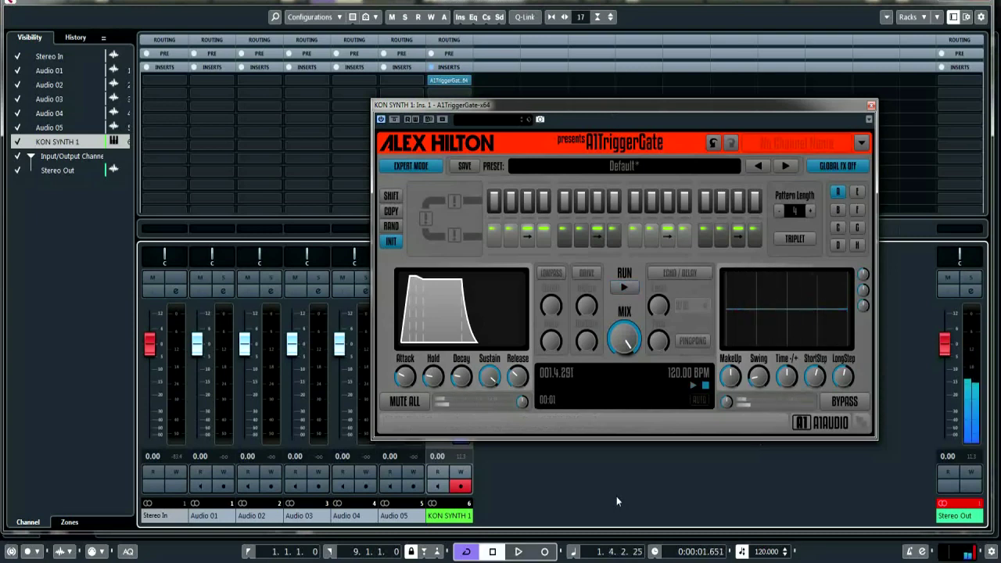
{"action": "left_click_drag", "start_coordinate": [628, 106], "coordinate": [534, 83]}
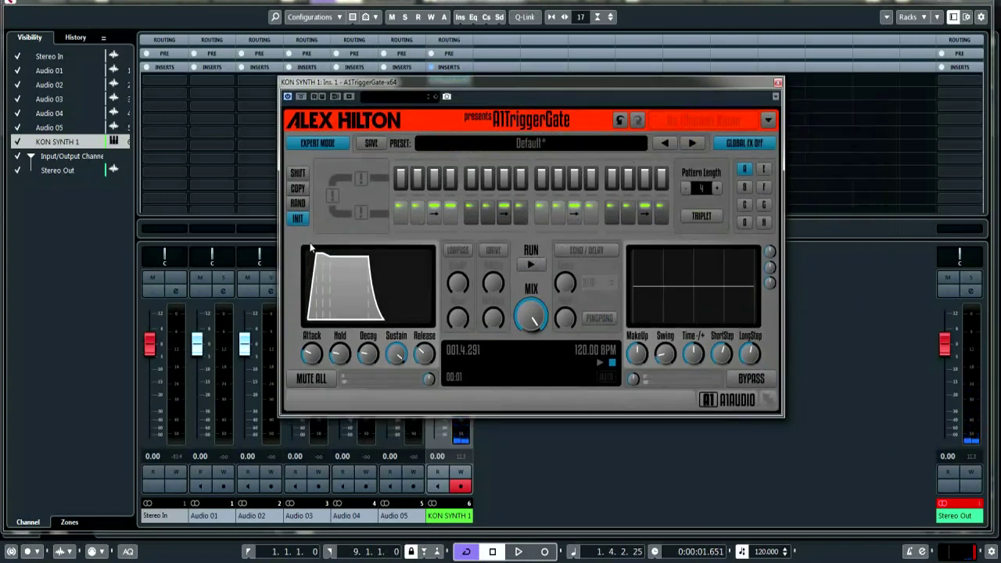
Step: Load the TranceGate 02 + Echo preset with expert mode off, and briefly compare its expert view
{"action": "left_click", "coordinate": [308, 146]}
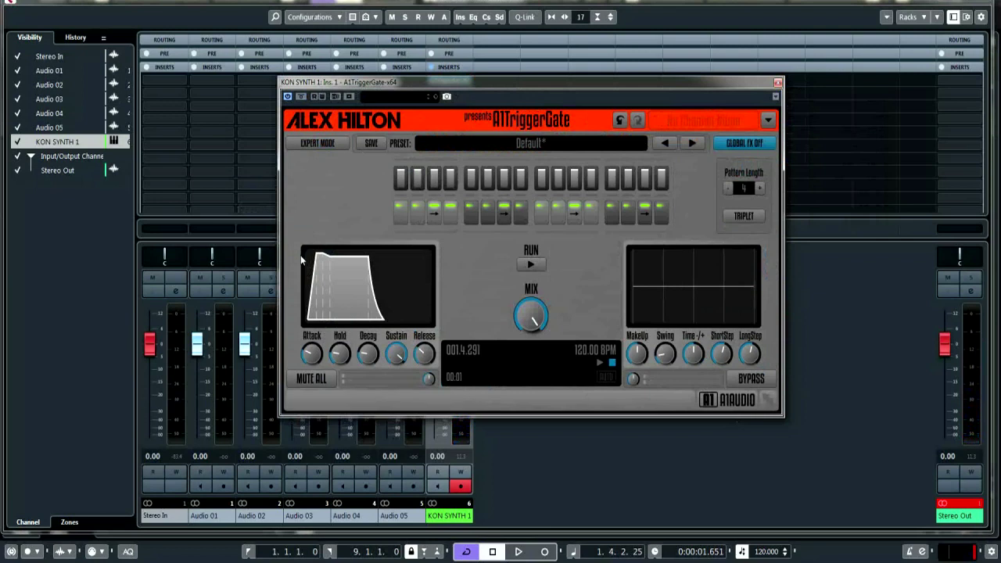
{"action": "left_click", "coordinate": [692, 142]}
{"action": "left_click", "coordinate": [692, 143]}
{"action": "left_click", "coordinate": [691, 142]}
{"action": "left_click", "coordinate": [698, 141]}
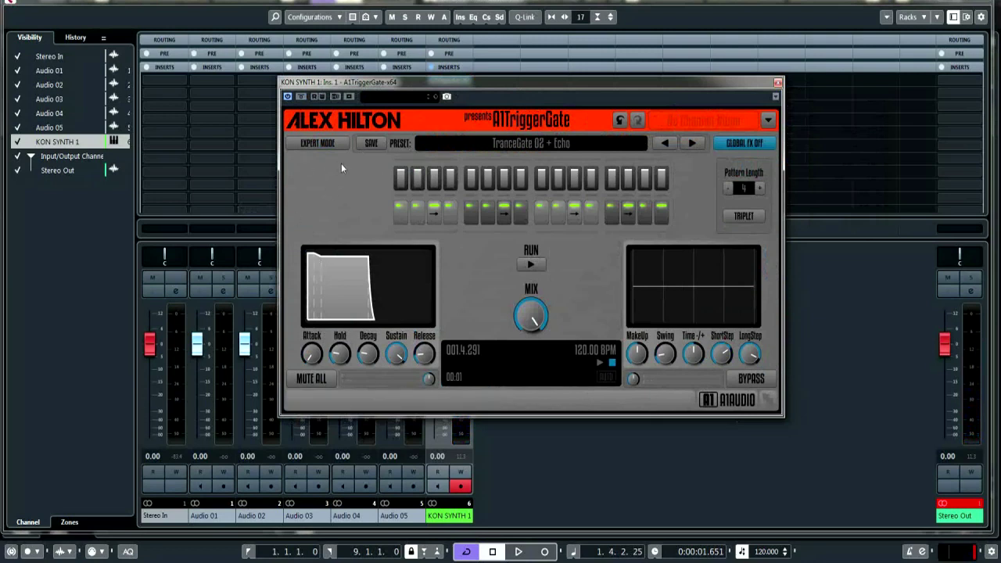
{"action": "left_click", "coordinate": [317, 144]}
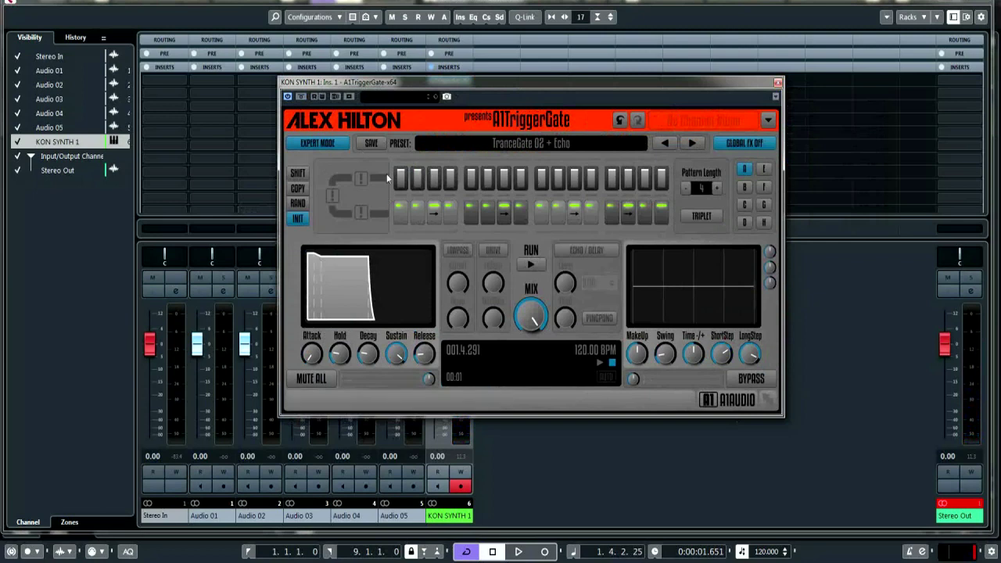
{"action": "left_click", "coordinate": [322, 144]}
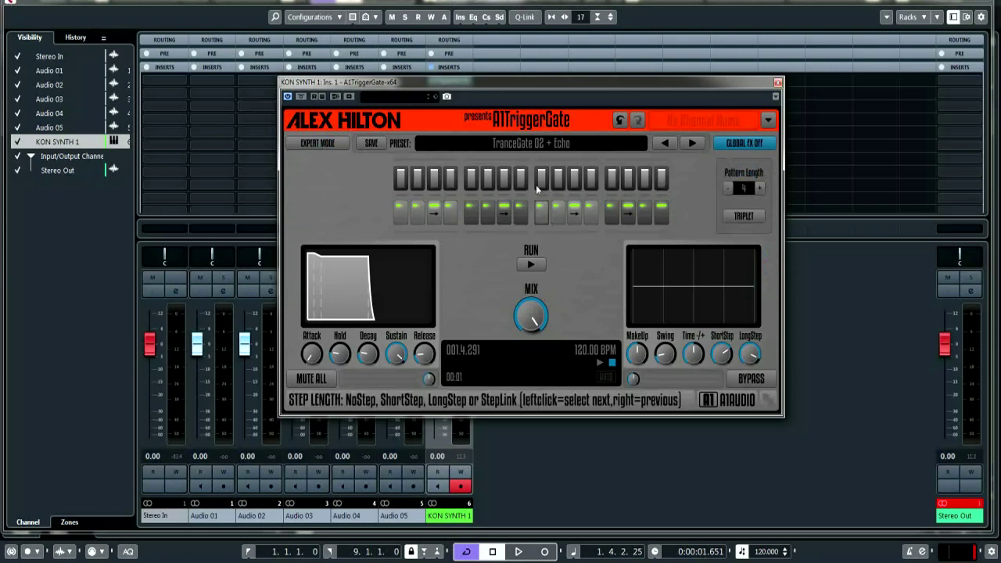
Step: Audition the presets after TranceGate 02 + Echo during playback, stepping forward to Groove Rhythm 01 + Echo, and stop the transport
{"action": "left_click_drag", "start_coordinate": [505, 81], "coordinate": [589, 85]}
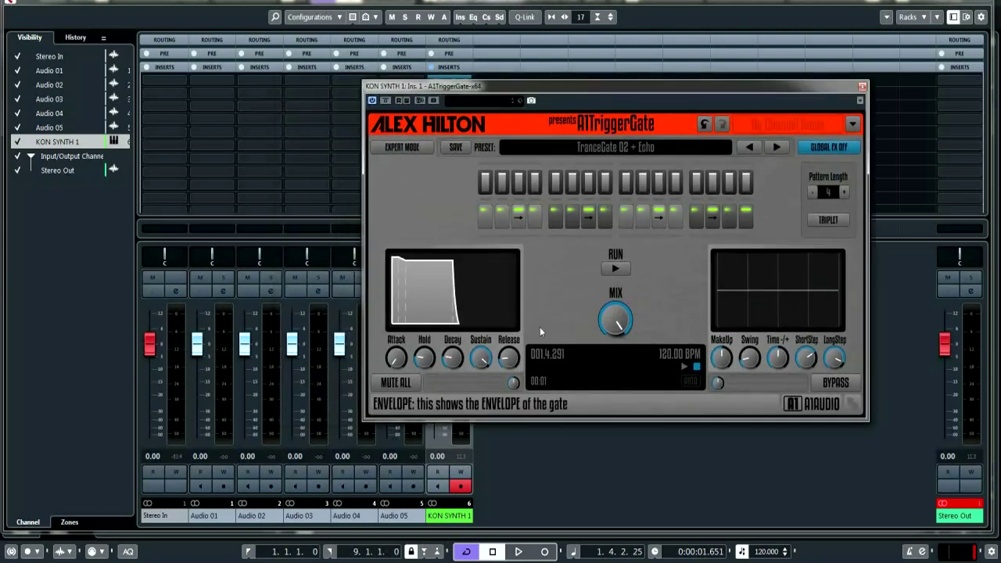
{"action": "left_click", "coordinate": [575, 437]}
{"action": "key", "text": "space"}
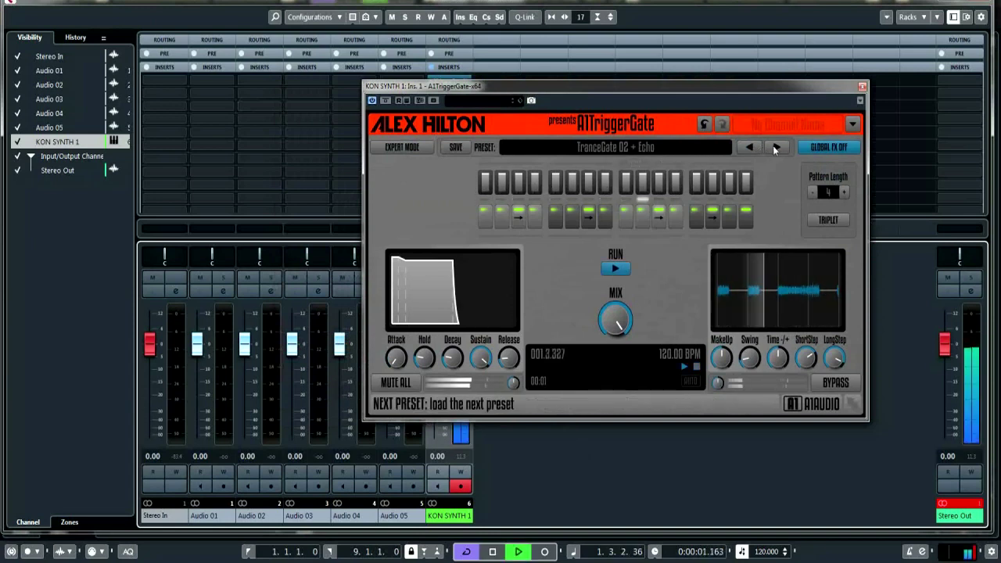
{"action": "left_click", "coordinate": [775, 149]}
{"action": "left_click", "coordinate": [775, 149]}
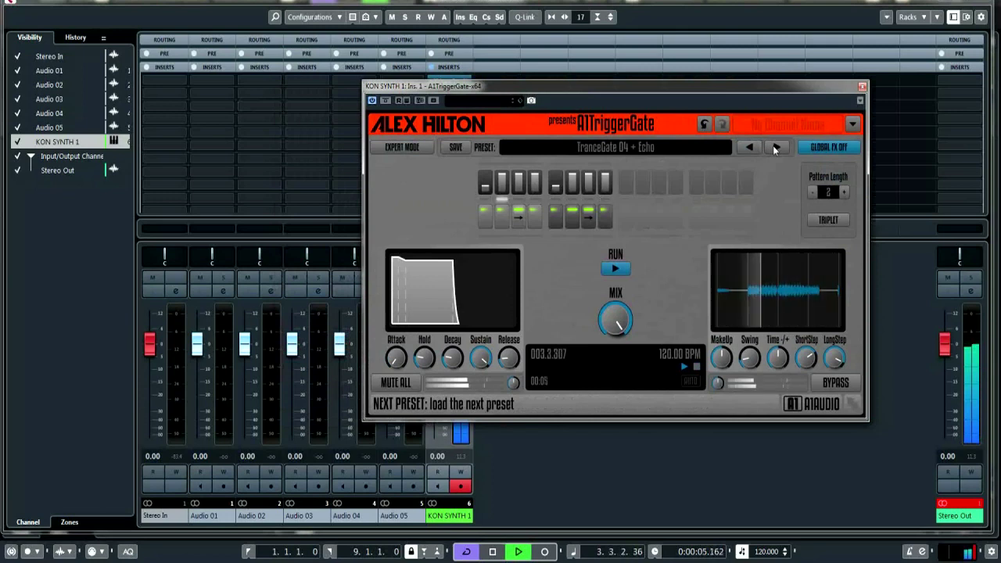
{"action": "left_click", "coordinate": [775, 149]}
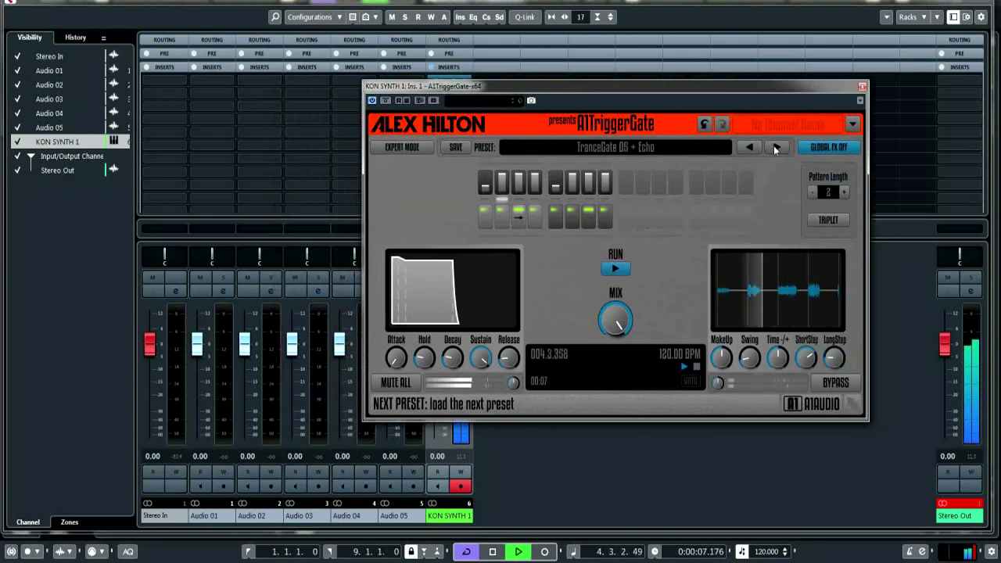
{"action": "left_click", "coordinate": [776, 148]}
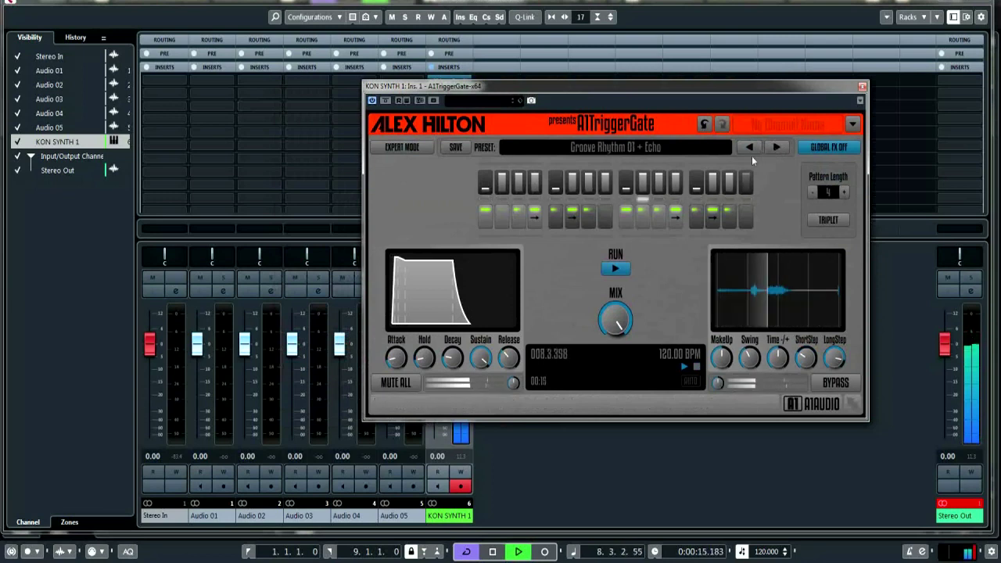
{"action": "key", "text": "space"}
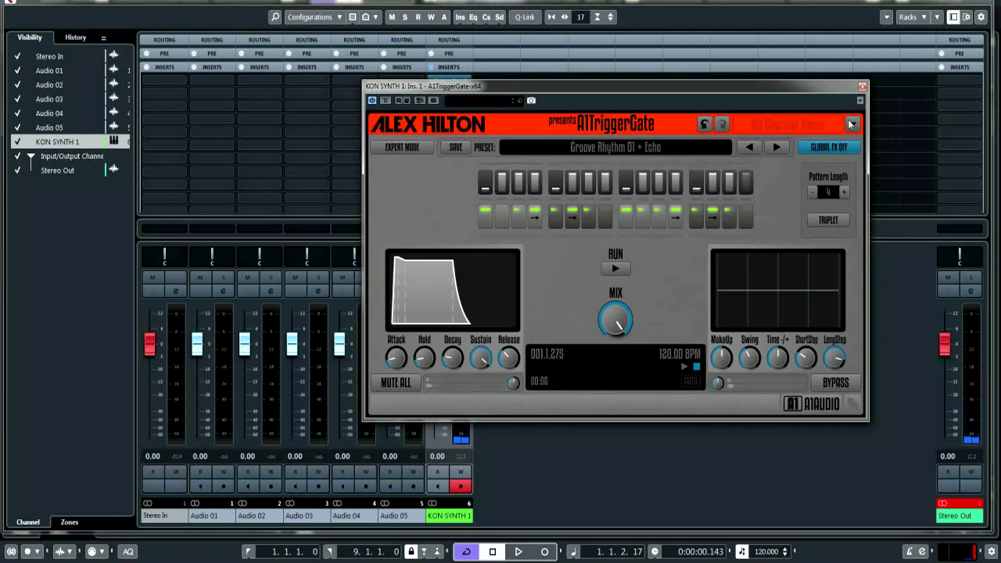
Step: Set the pattern length to 1 and play briefly to hear the shortened gate pattern
{"action": "left_click_drag", "start_coordinate": [713, 93], "coordinate": [666, 87]}
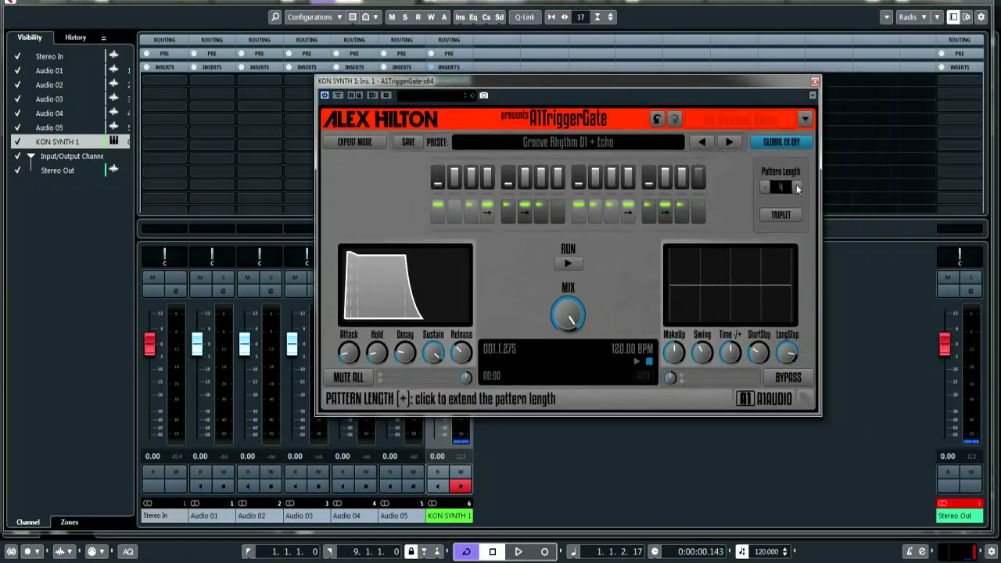
{"action": "left_click", "coordinate": [798, 188]}
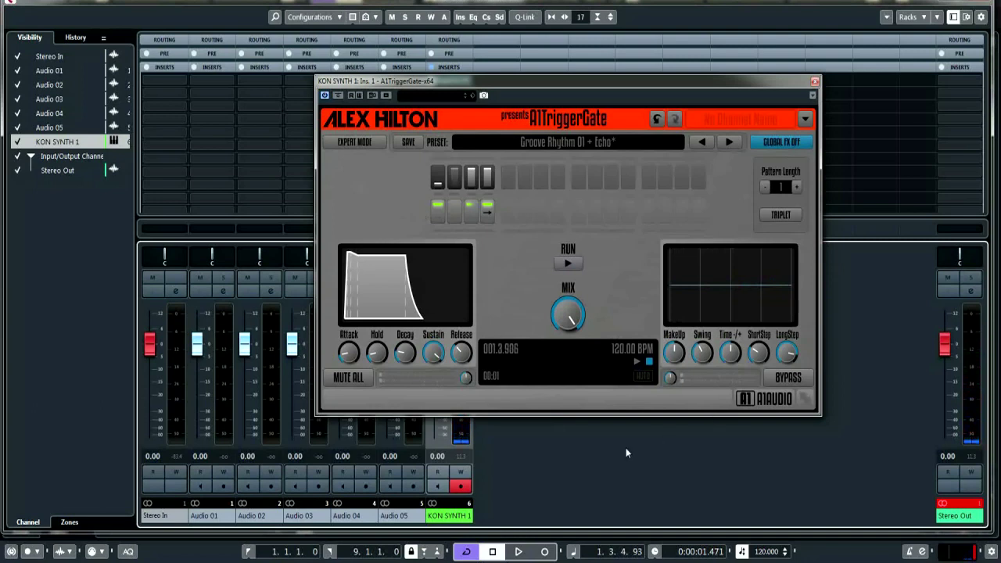
{"action": "key", "text": "space"}
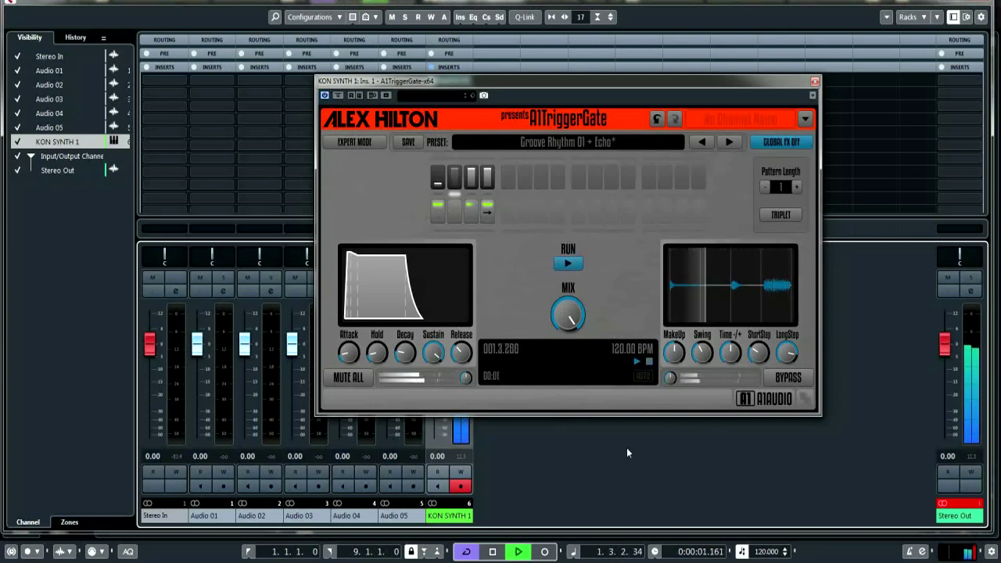
{"action": "key", "text": "space"}
Step: Set the gate's pattern length back to 4 and toggle triplet mode
{"action": "left_click", "coordinate": [798, 187]}
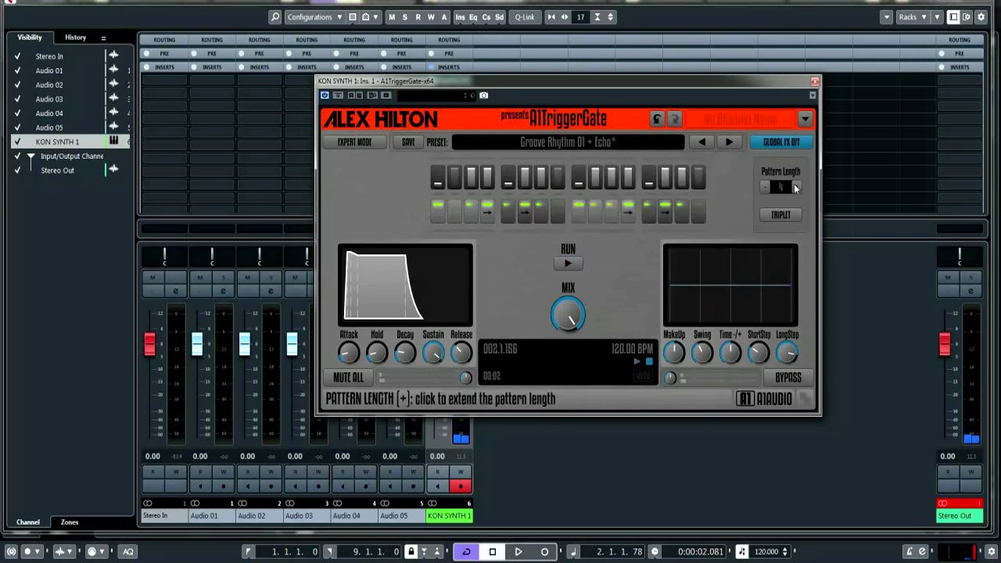
{"action": "left_click", "coordinate": [781, 214]}
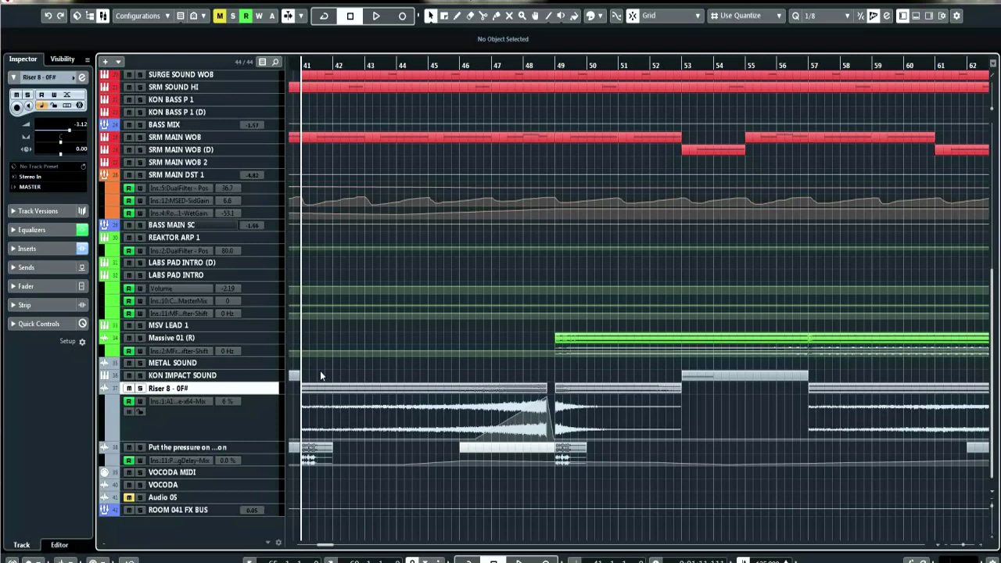
Step: Play the arrangement from bar 41 to hear the automated gate on the Riser 8 - 0F# track, and stop
{"action": "key", "text": "space"}
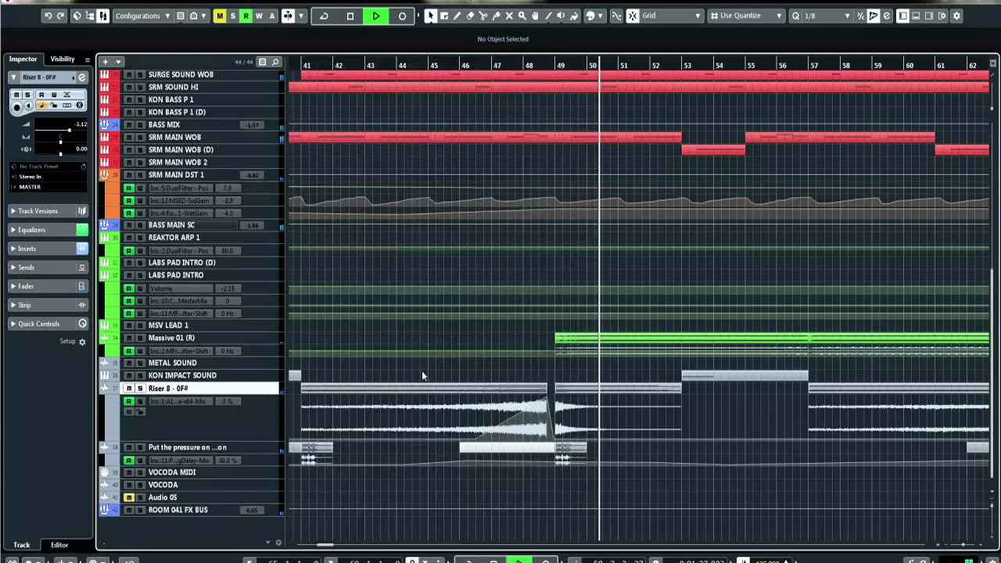
{"action": "key", "text": "space"}
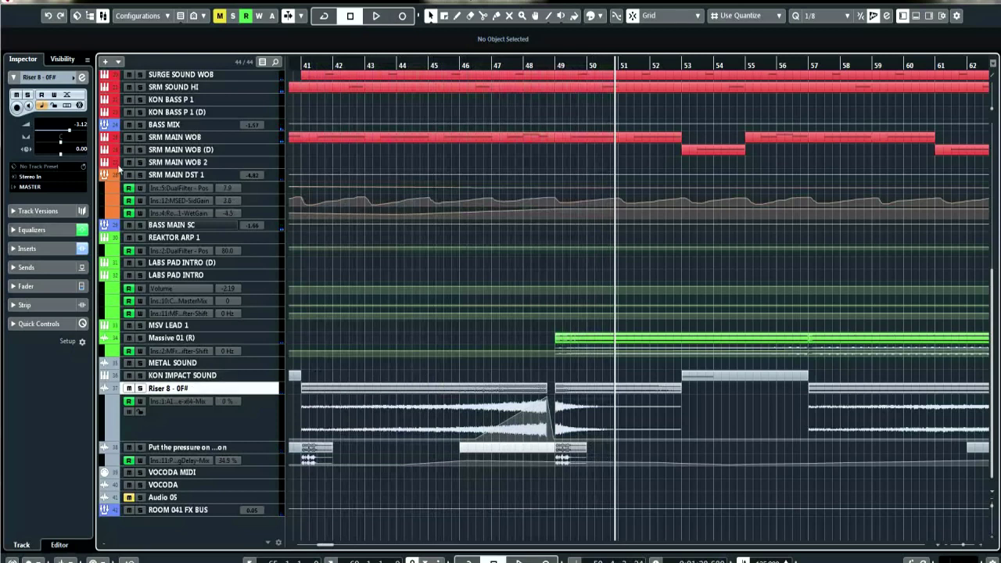
Step: Open the A1TriggerGate insert of the Riser 8 - 0F# track and replay from bar 41 to watch its mix automation
{"action": "left_click", "coordinate": [83, 79]}
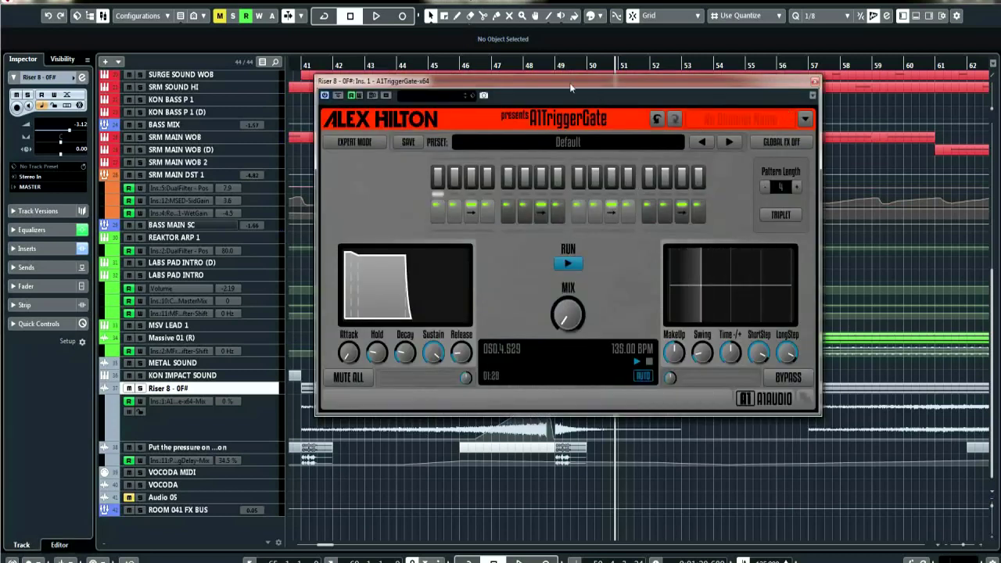
{"action": "left_click_drag", "start_coordinate": [569, 83], "coordinate": [566, 77]}
{"action": "left_click", "coordinate": [314, 54]}
{"action": "key", "text": "space"}
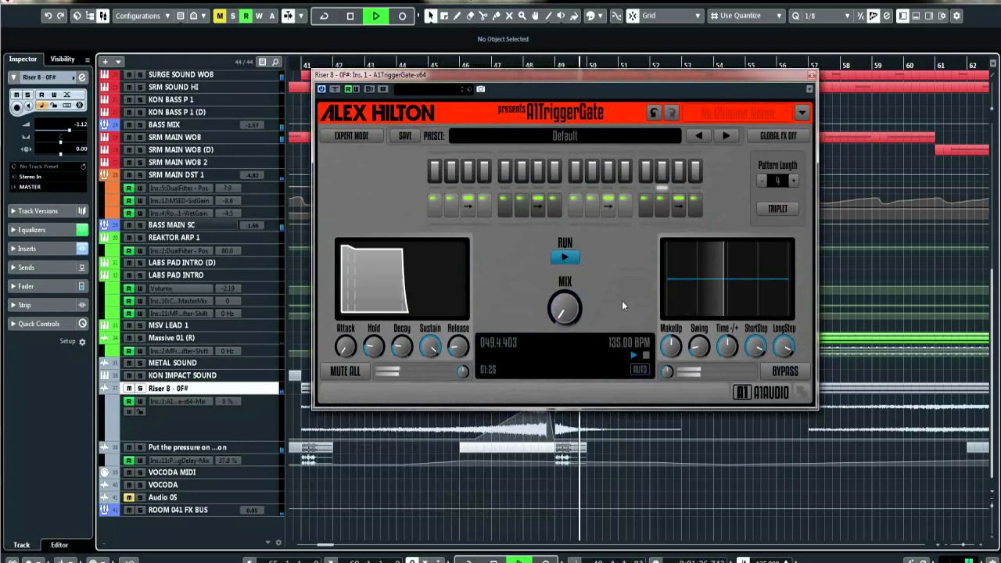
{"action": "key", "text": "space"}
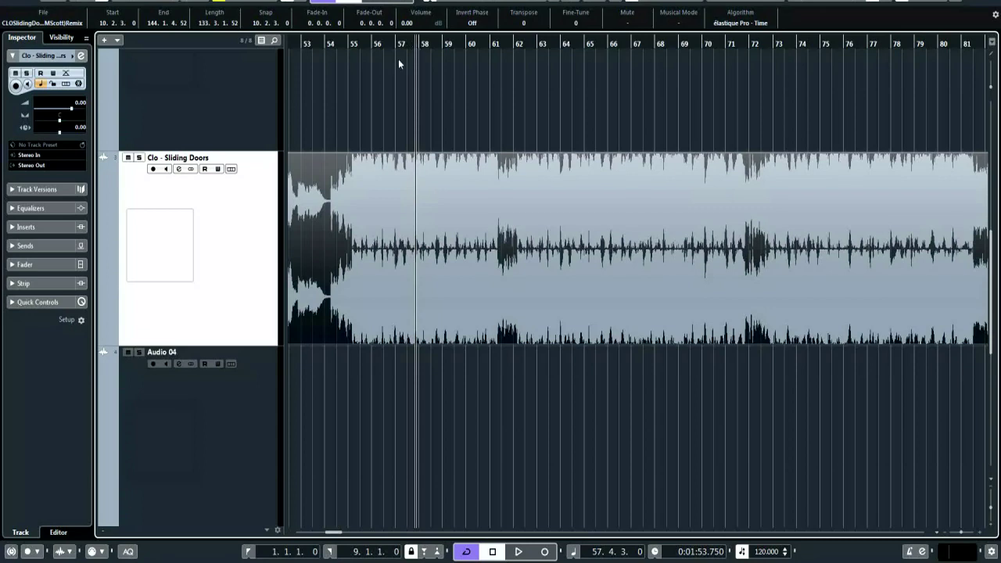
Step: Play the Clo - Sliding Doors audio track from bar 57 to hear the finished remix, and stop
{"action": "left_click", "coordinate": [397, 43]}
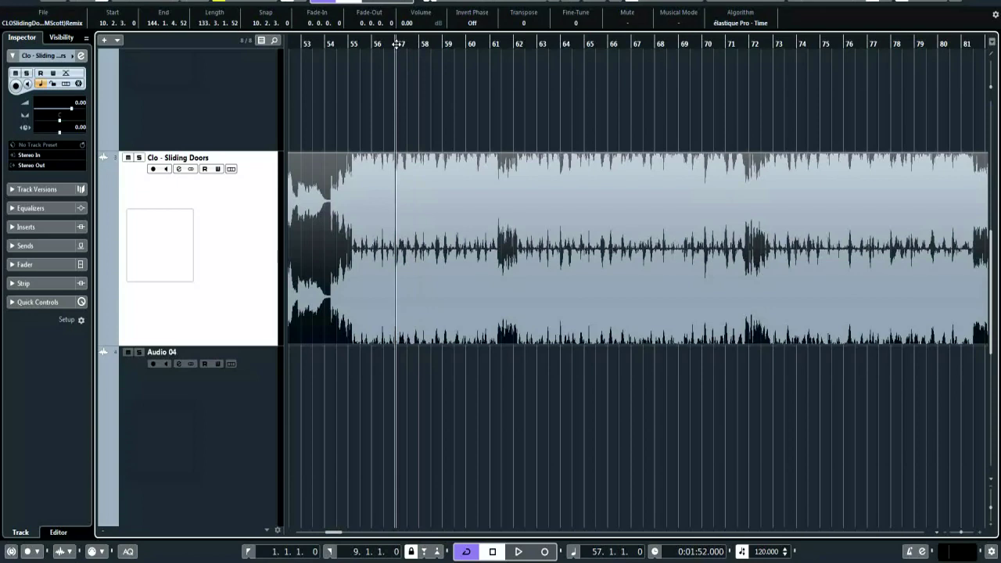
{"action": "key", "text": "space"}
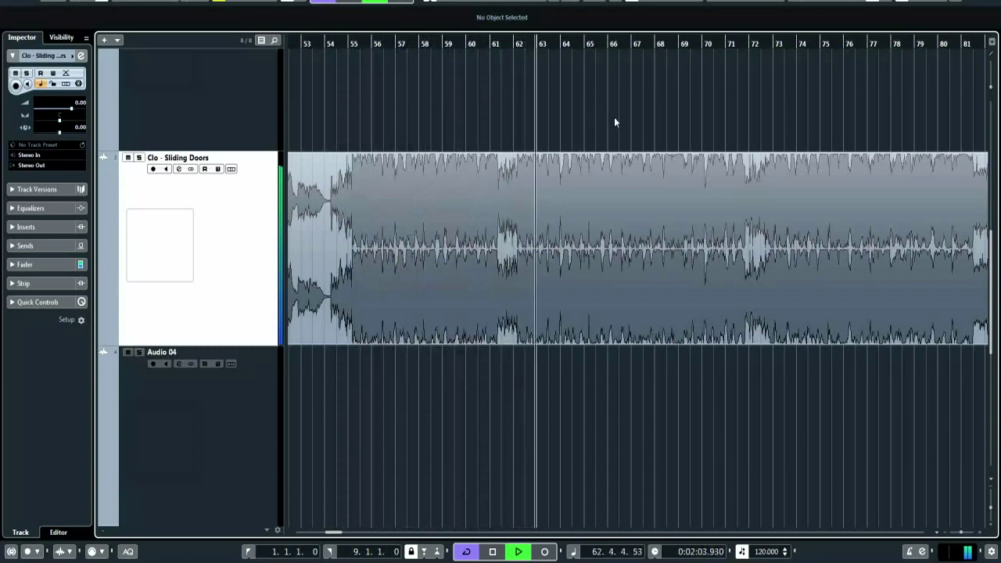
{"action": "key", "text": "space"}
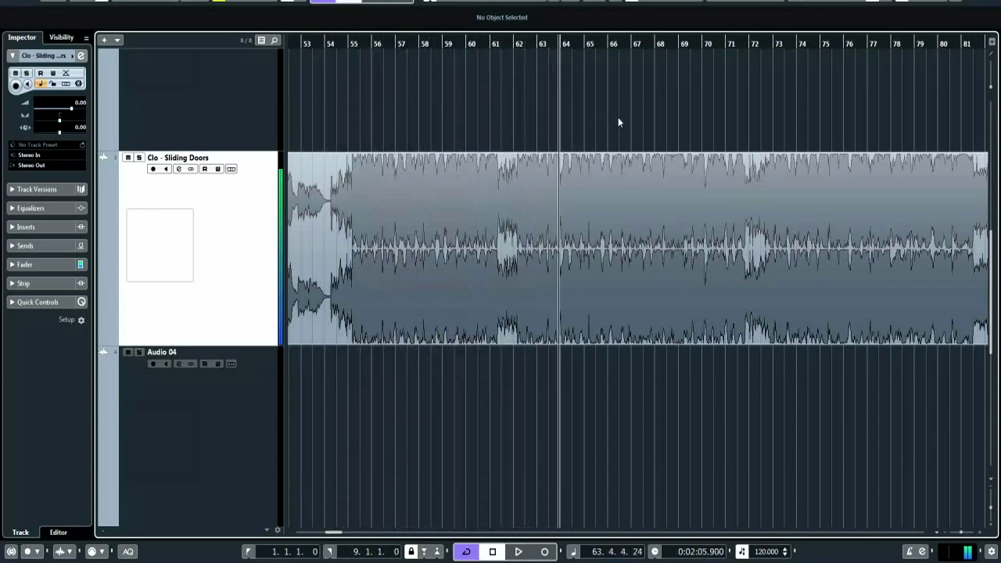